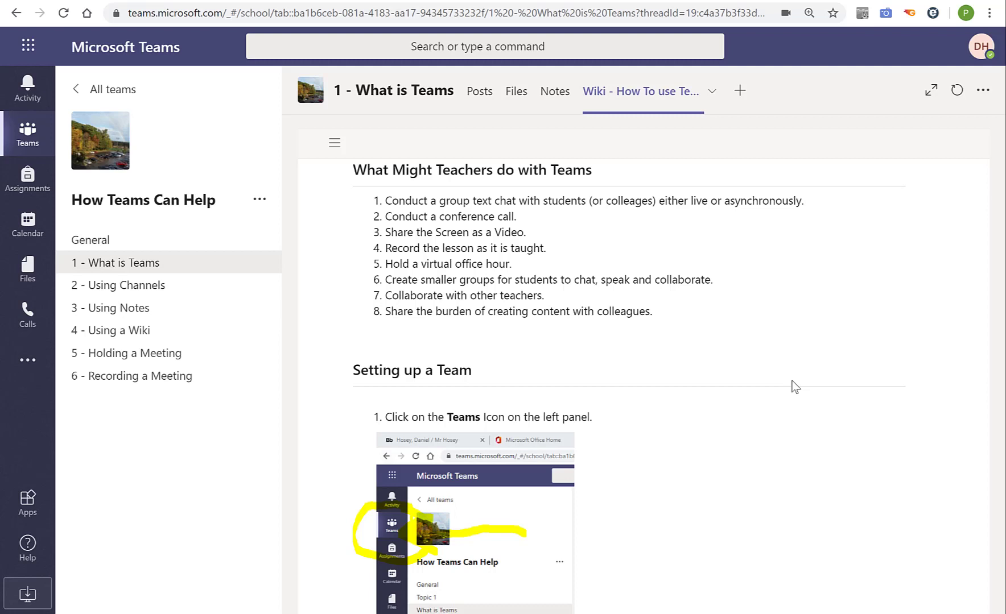
Step: Zoom the What is Teams wiki to 150%, scroll down it, and switch to the Office 365 browser tab
{"action": "key", "text": "ctrl+plus"}
{"action": "key", "text": "ctrl+plus"}
{"action": "key", "text": "ctrl+plus"}
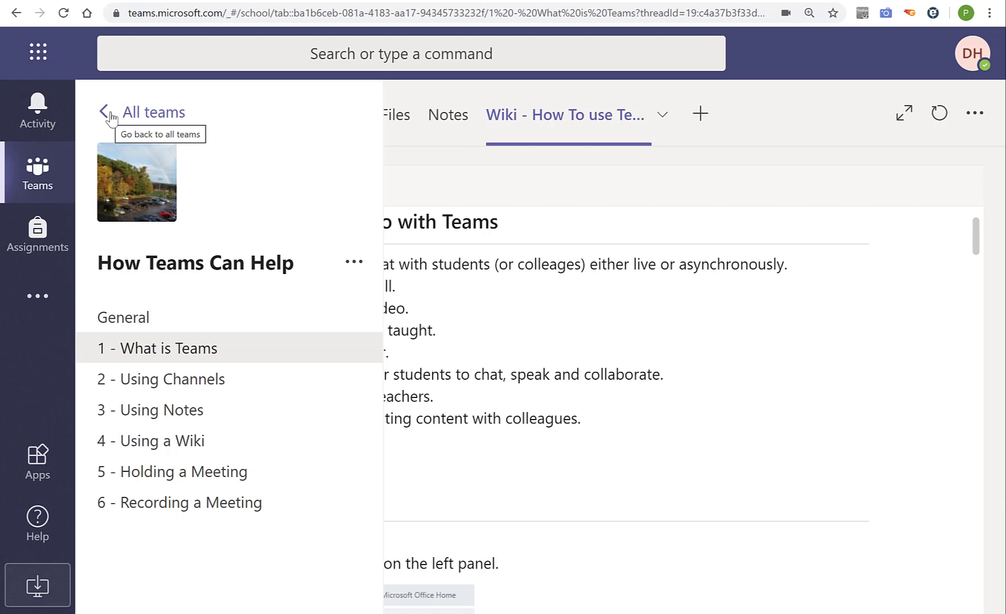
{"action": "left_click", "coordinate": [634, 295]}
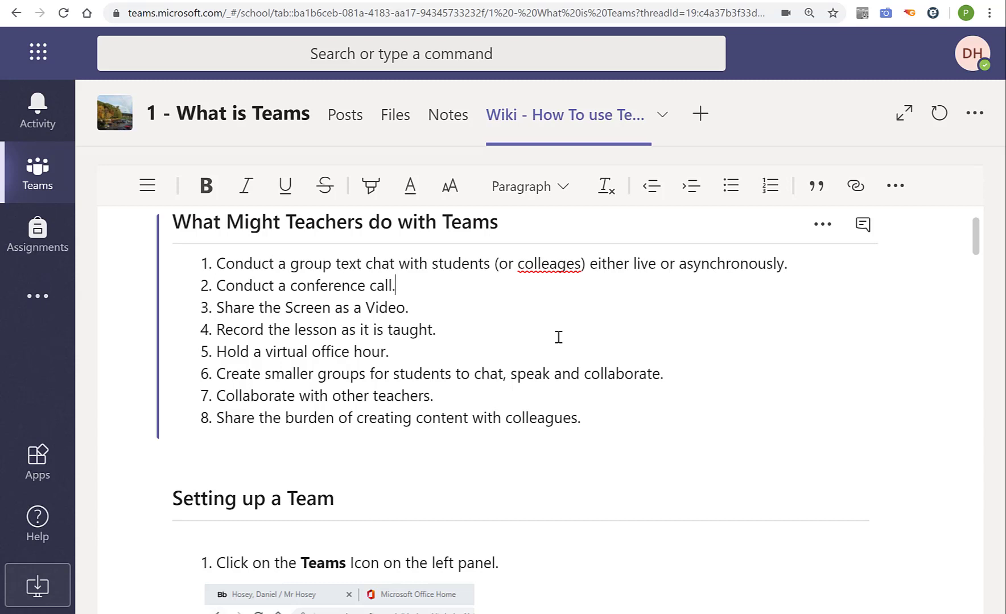
{"action": "scroll", "coordinate": [614, 371], "scroll_direction": "down", "scroll_amount": 4}
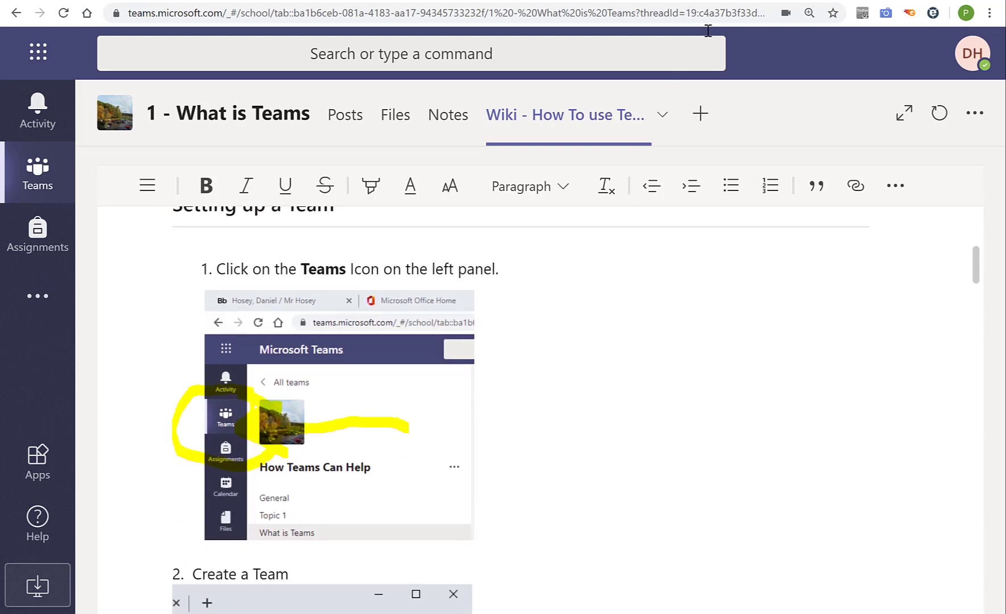
{"action": "left_click", "coordinate": [731, 1]}
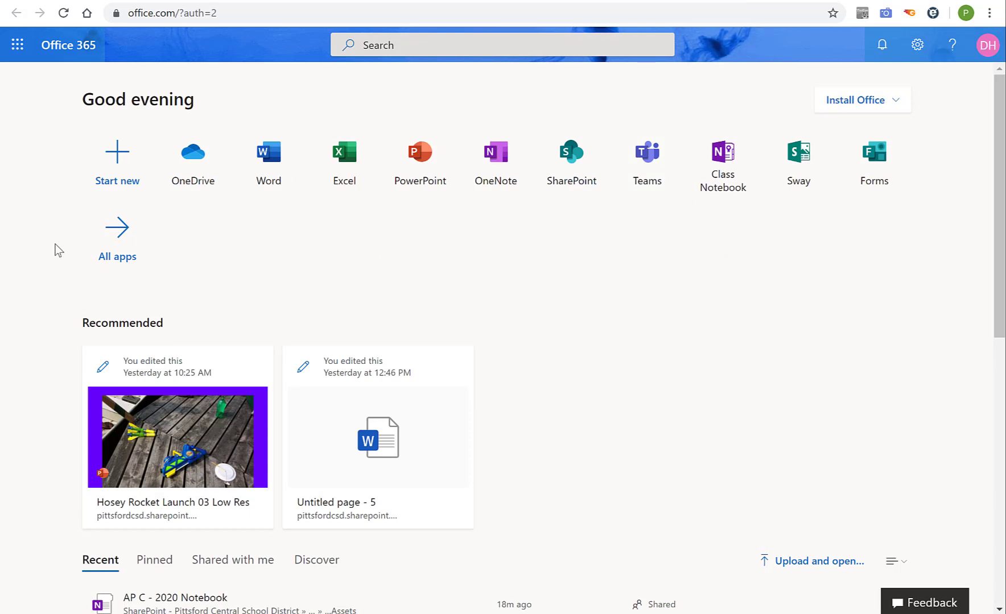
Step: Return to the Teams wiki, scroll through the team and class setup steps, and show the How Teams Can Help channel list
{"action": "left_click", "coordinate": [117, 238]}
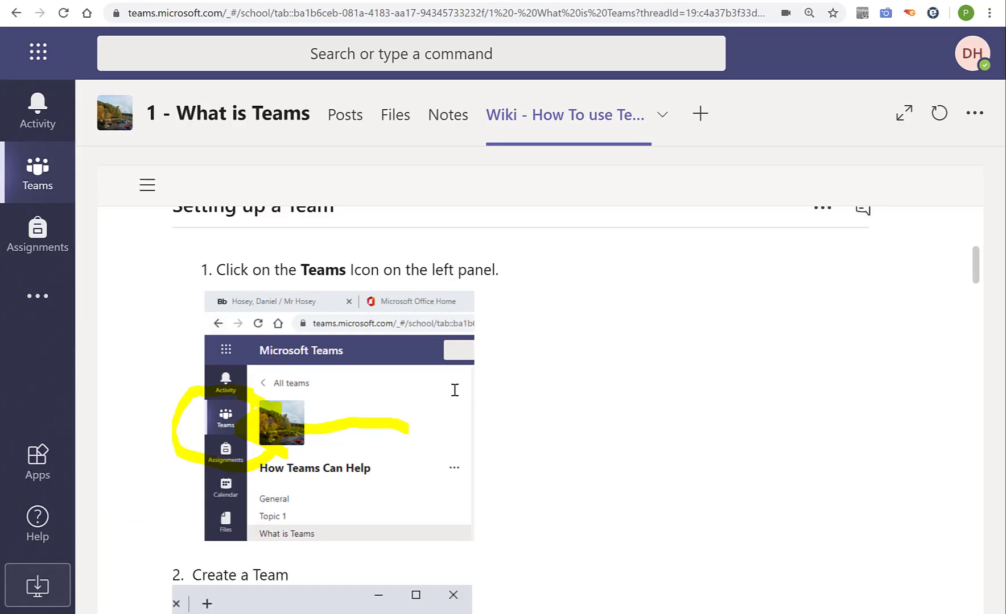
{"action": "scroll", "coordinate": [455, 391], "scroll_direction": "down", "scroll_amount": 3}
{"action": "scroll", "coordinate": [543, 423], "scroll_direction": "down", "scroll_amount": 7}
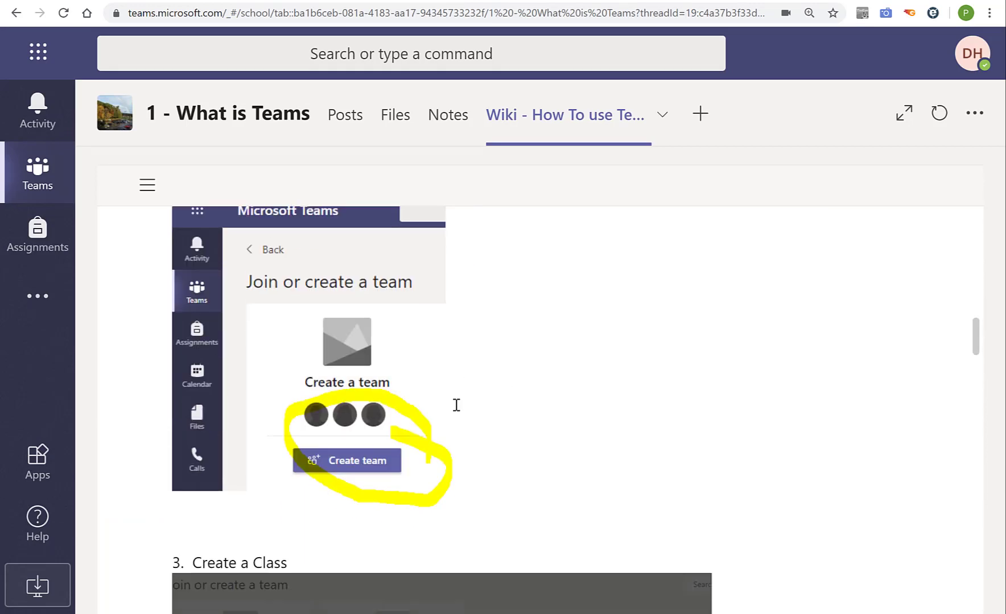
{"action": "scroll", "coordinate": [456, 406], "scroll_direction": "down", "scroll_amount": 6}
{"action": "scroll", "coordinate": [428, 393], "scroll_direction": "down", "scroll_amount": 5}
{"action": "scroll", "coordinate": [425, 390], "scroll_direction": "down", "scroll_amount": 4}
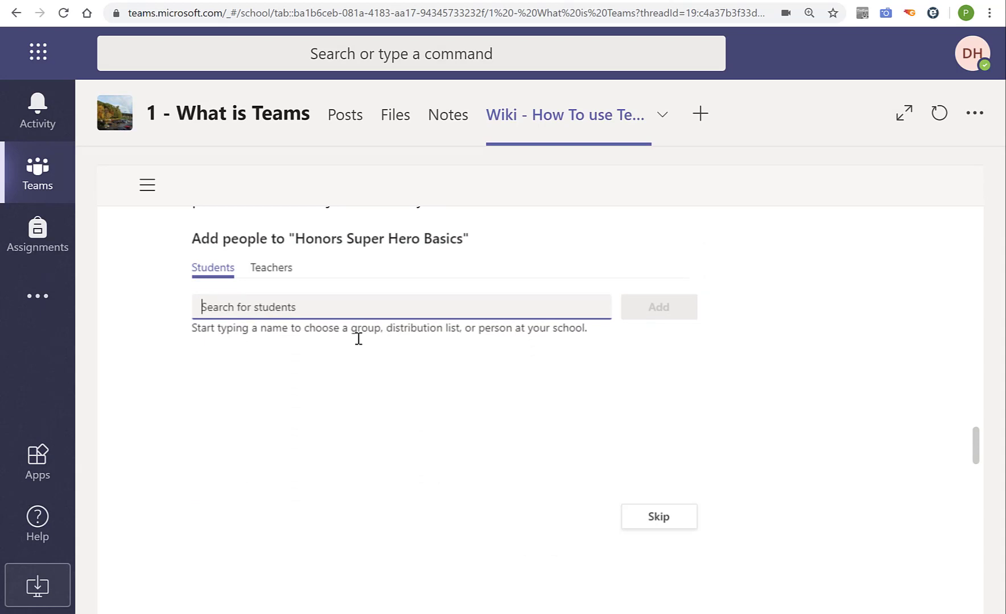
{"action": "mouse_move", "coordinate": [114, 117]}
{"action": "left_click", "coordinate": [38, 170]}
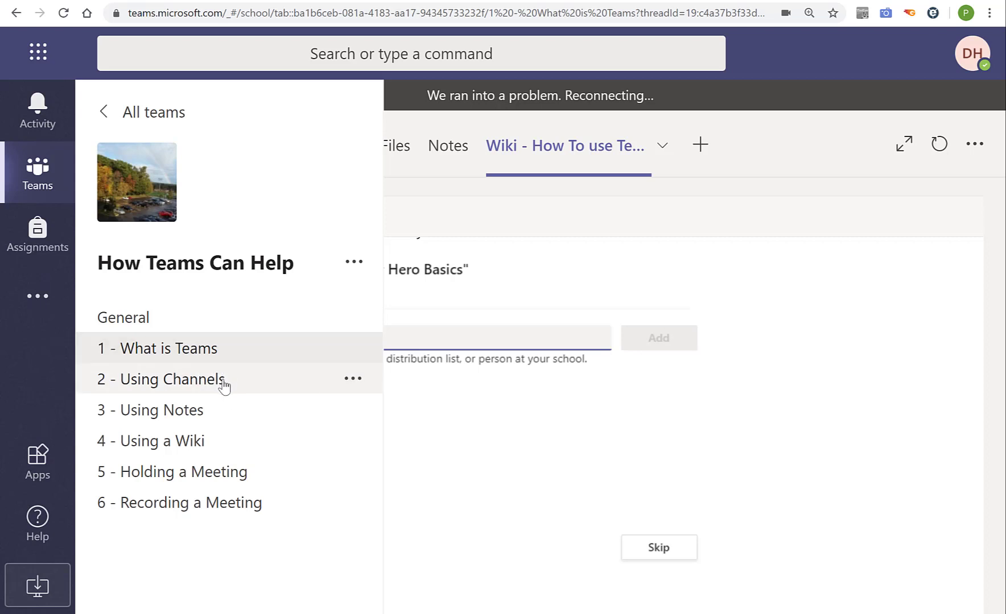
Step: Open 2 - Using Channels and jump to the Teams vs Channels section of its About Channels Wiki
{"action": "left_click", "coordinate": [224, 382]}
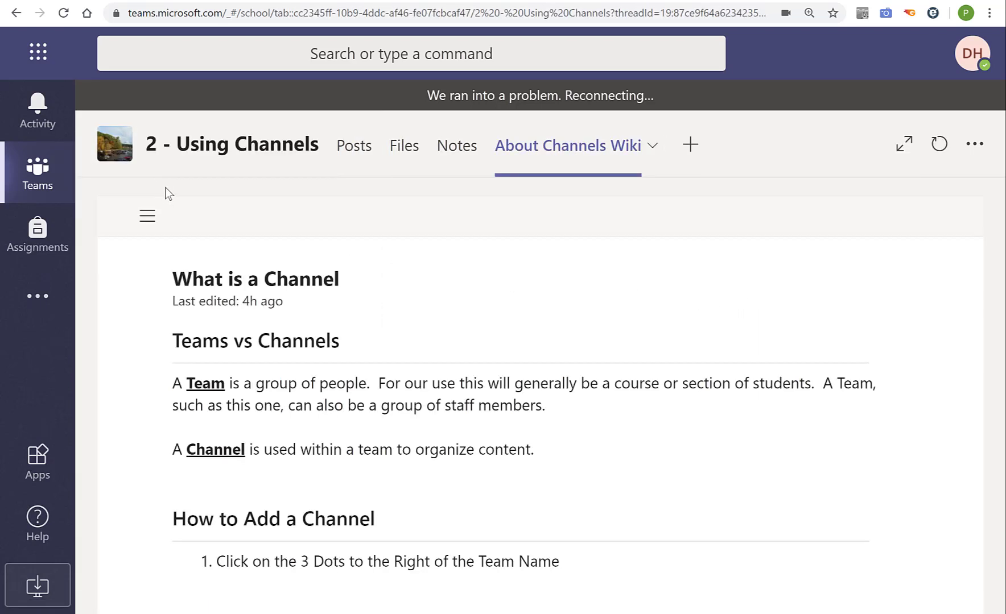
{"action": "left_click", "coordinate": [150, 219]}
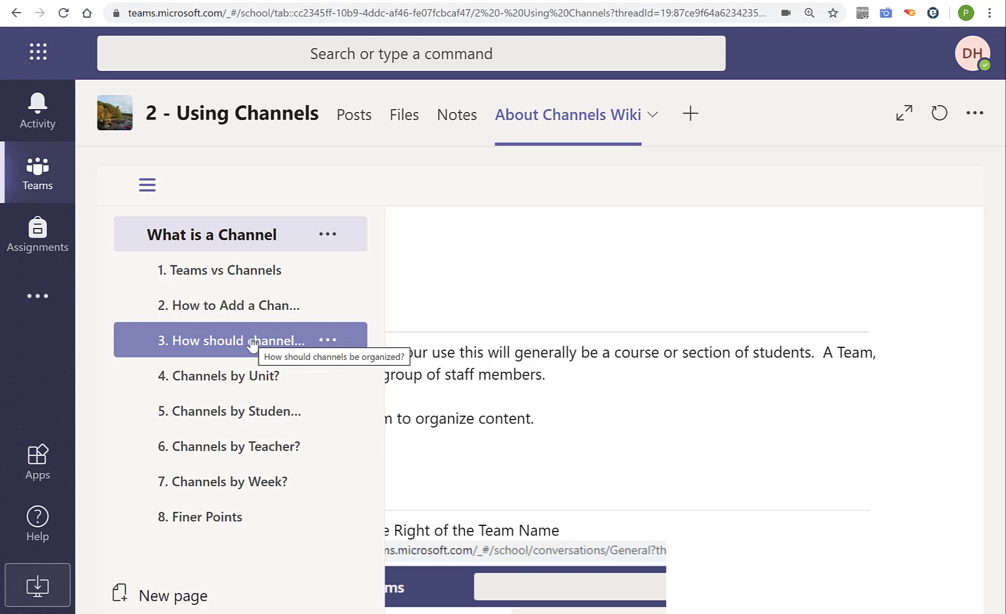
{"action": "left_click", "coordinate": [219, 270]}
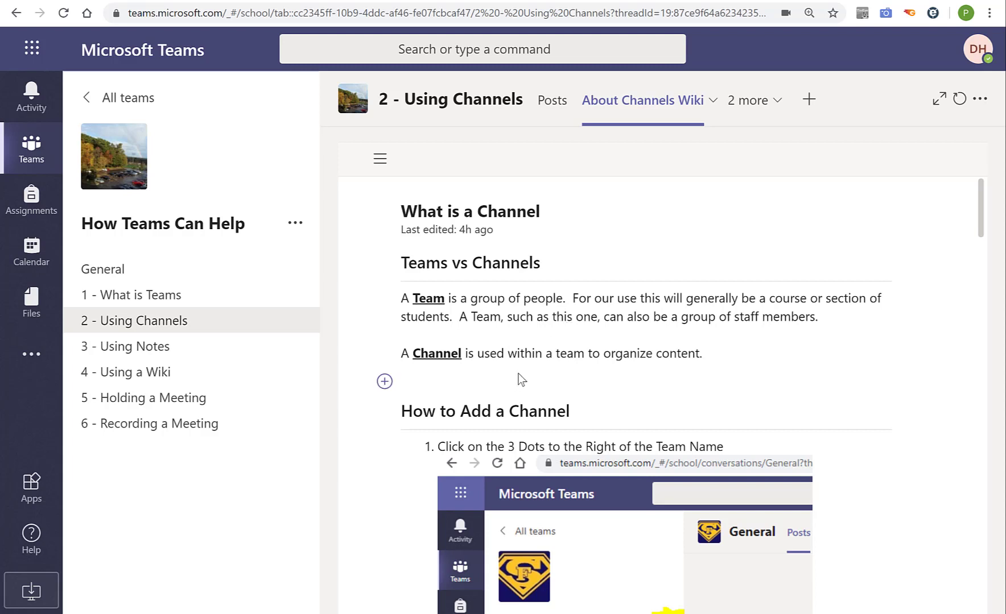
{"action": "scroll", "coordinate": [564, 344], "scroll_direction": "down", "scroll_amount": 2}
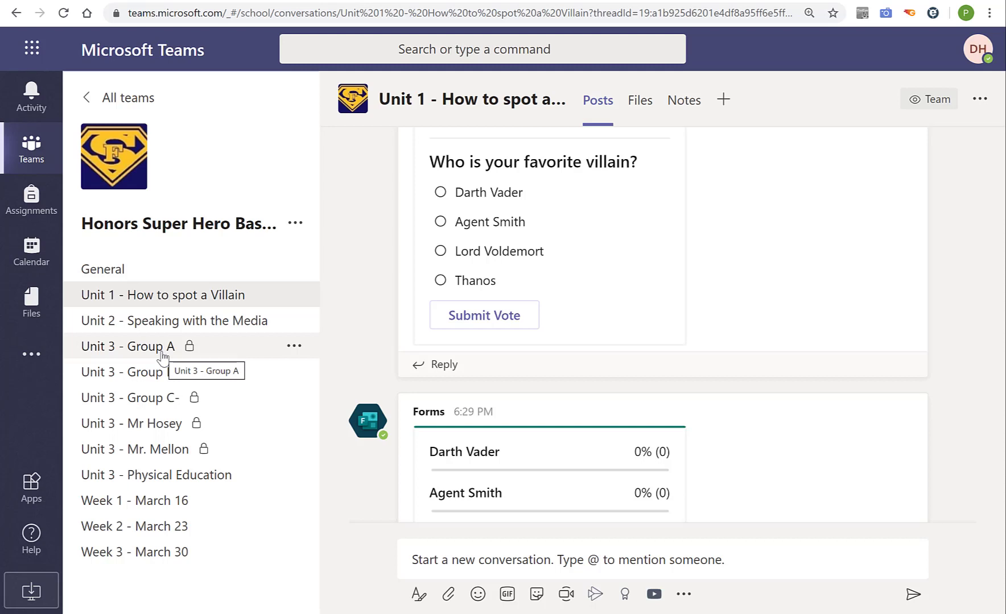
{"action": "left_click", "coordinate": [162, 354]}
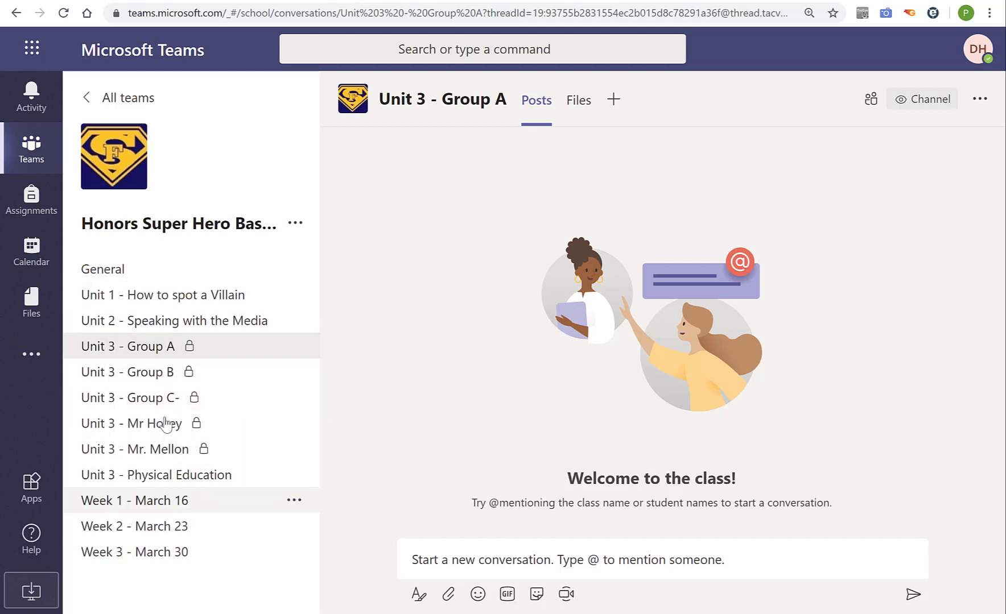
Step: Return to the Using Channels wiki and scroll down to its Channels by Teacher? example channels
{"action": "left_click", "coordinate": [336, 1]}
{"action": "scroll", "coordinate": [677, 268], "scroll_direction": "down", "scroll_amount": 12}
{"action": "scroll", "coordinate": [694, 275], "scroll_direction": "down", "scroll_amount": 5}
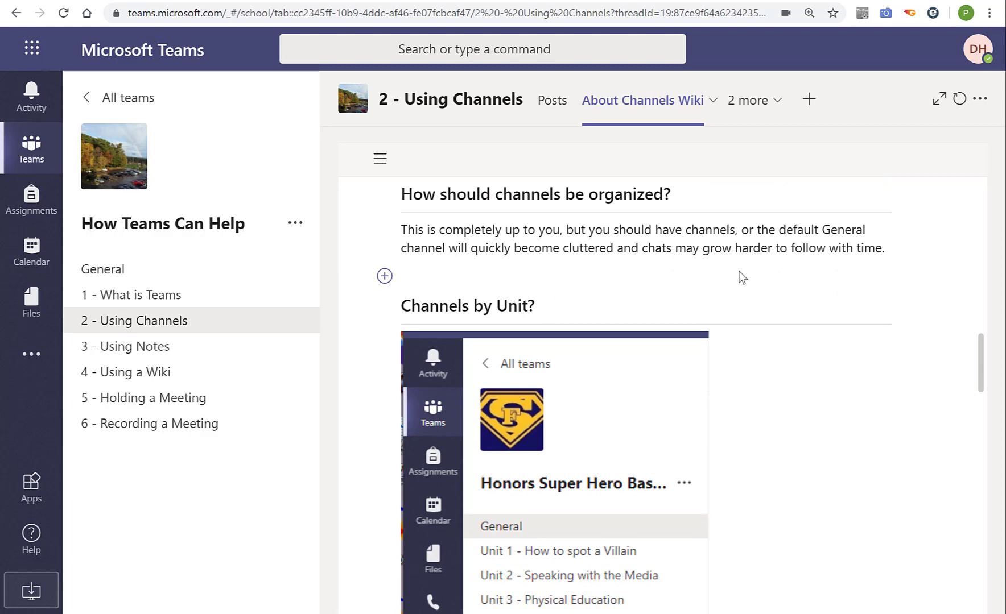
{"action": "scroll", "coordinate": [860, 317], "scroll_direction": "down", "scroll_amount": 1}
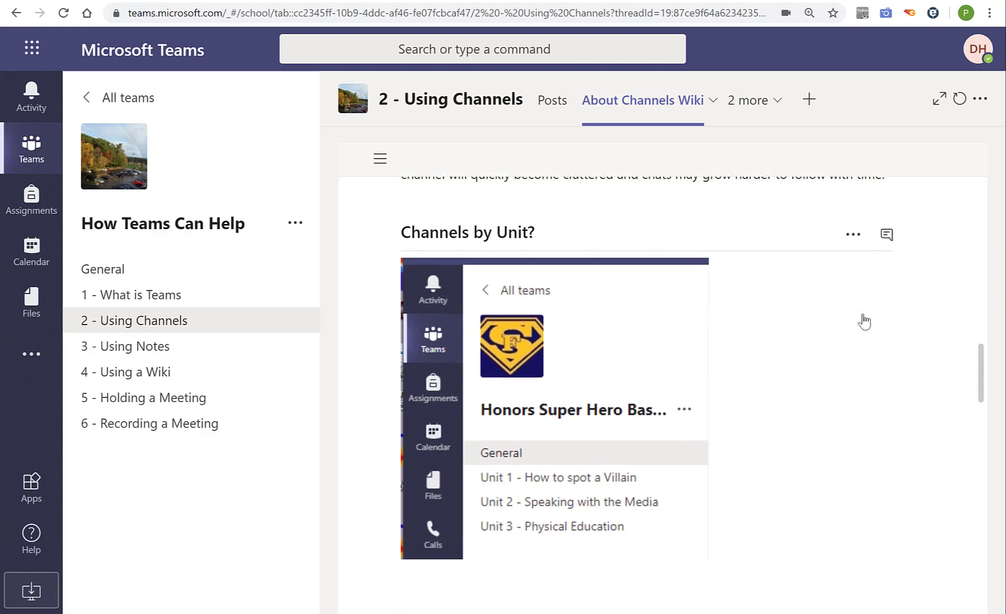
{"action": "scroll", "coordinate": [864, 322], "scroll_direction": "down", "scroll_amount": 8}
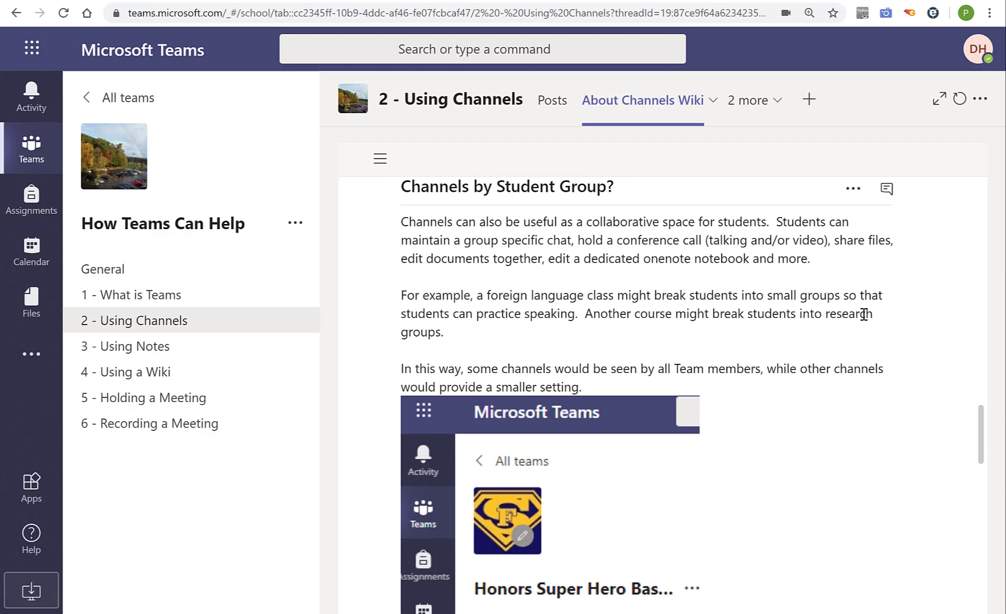
{"action": "scroll", "coordinate": [863, 314], "scroll_direction": "down", "scroll_amount": 10}
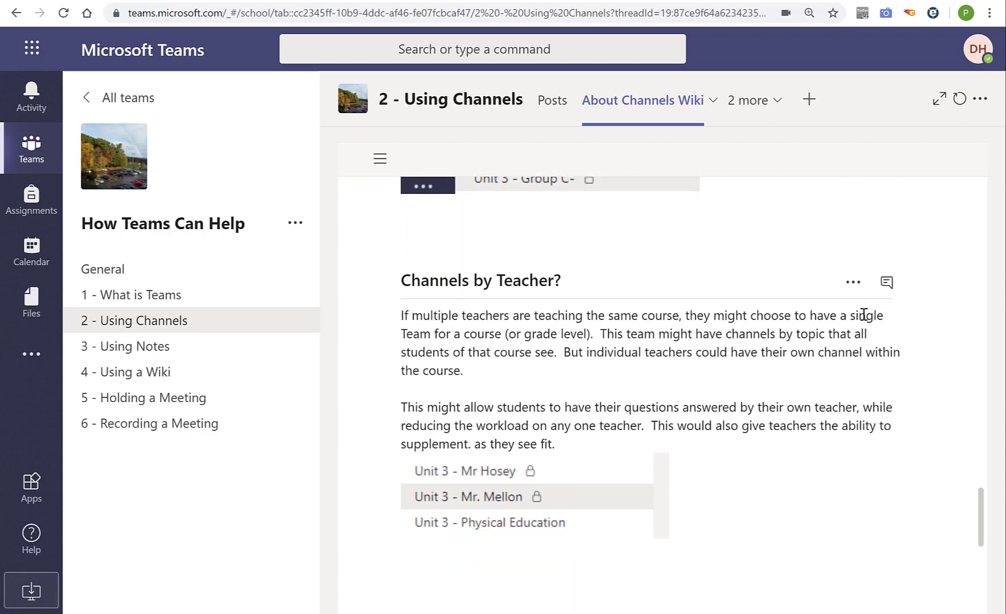
{"action": "scroll", "coordinate": [864, 314], "scroll_direction": "down", "scroll_amount": 1}
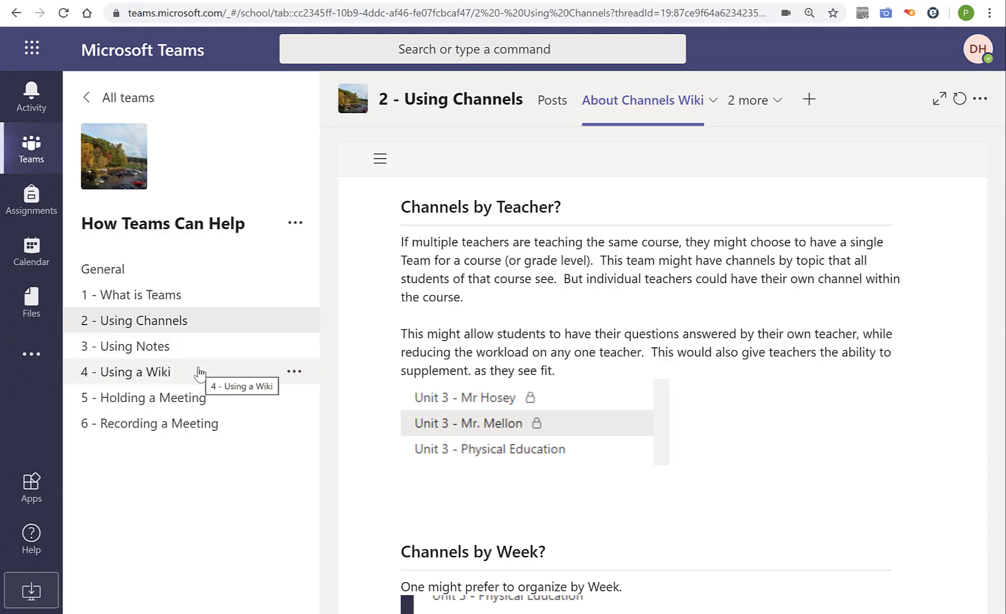
Step: Open the 5 - Holding a Meeting channel to see its meeting posts
{"action": "left_click", "coordinate": [180, 399]}
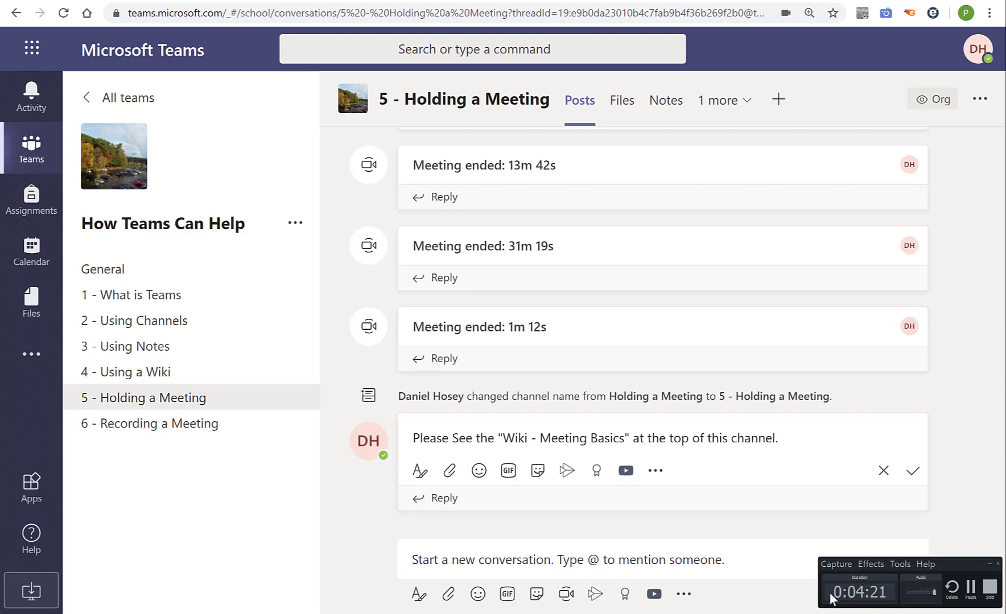
Step: Open the Wiki - Meeting Basics tab and scroll past controlling PowerPoint down to Adding a Poll
{"action": "left_click", "coordinate": [964, 587]}
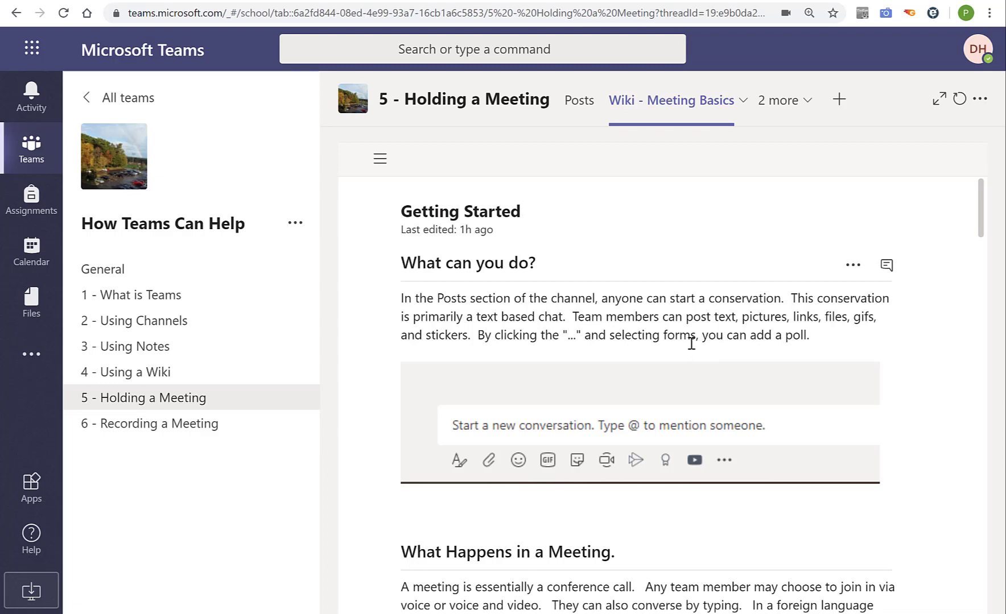
{"action": "scroll", "coordinate": [691, 343], "scroll_direction": "down", "scroll_amount": 5}
{"action": "scroll", "coordinate": [691, 344], "scroll_direction": "down", "scroll_amount": 3}
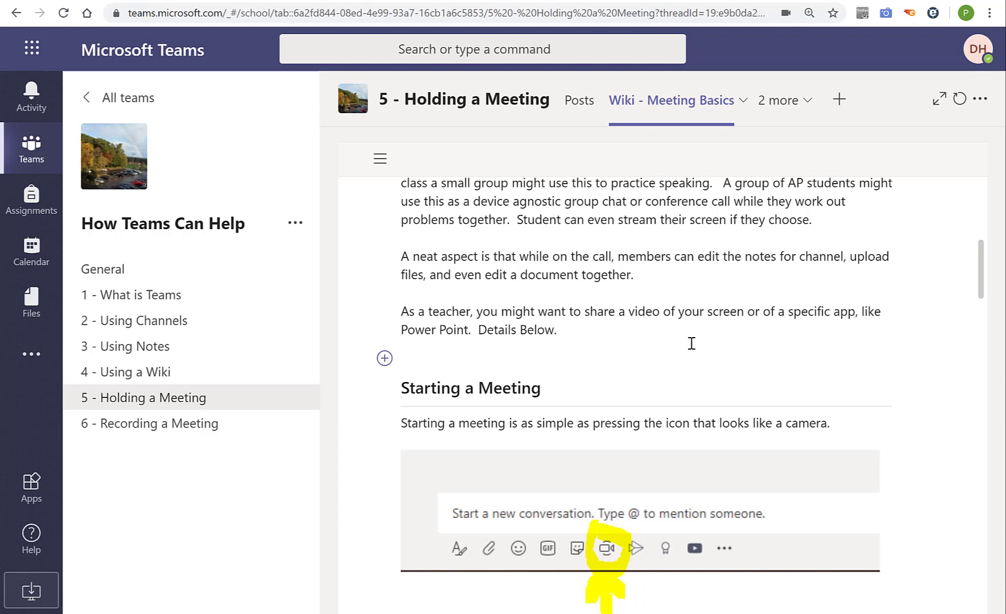
{"action": "scroll", "coordinate": [689, 348], "scroll_direction": "down", "scroll_amount": 2}
{"action": "scroll", "coordinate": [654, 380], "scroll_direction": "down", "scroll_amount": 2}
{"action": "scroll", "coordinate": [677, 402], "scroll_direction": "down", "scroll_amount": 2}
{"action": "scroll", "coordinate": [680, 402], "scroll_direction": "down", "scroll_amount": 4}
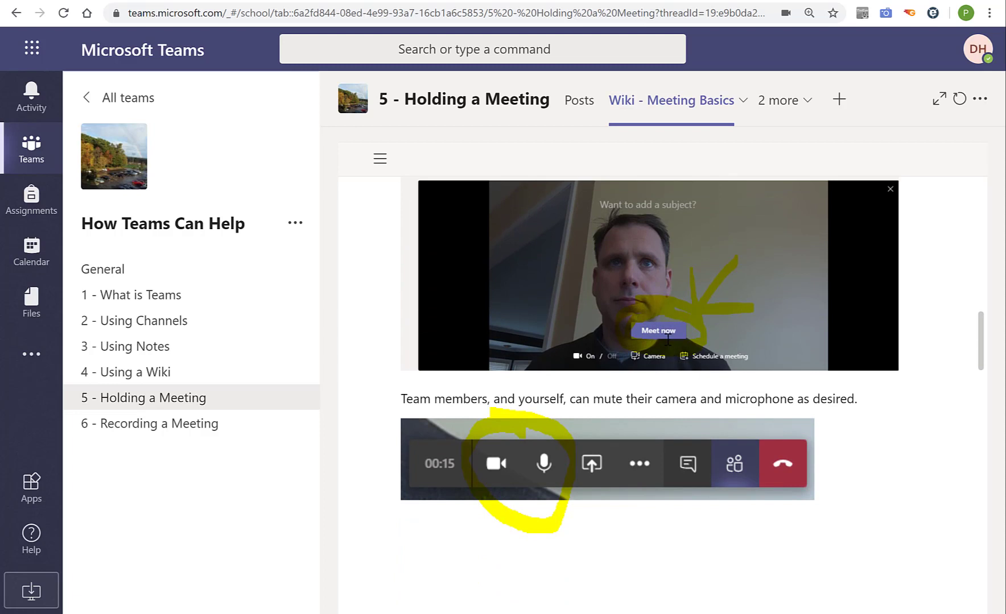
{"action": "scroll", "coordinate": [671, 341], "scroll_direction": "down", "scroll_amount": 2}
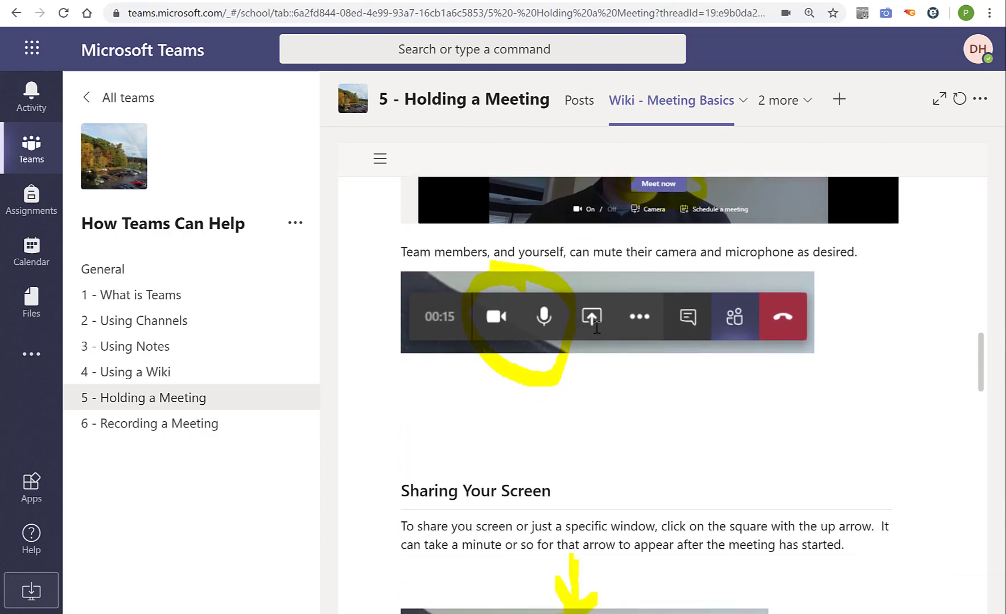
{"action": "scroll", "coordinate": [615, 393], "scroll_direction": "down", "scroll_amount": 3}
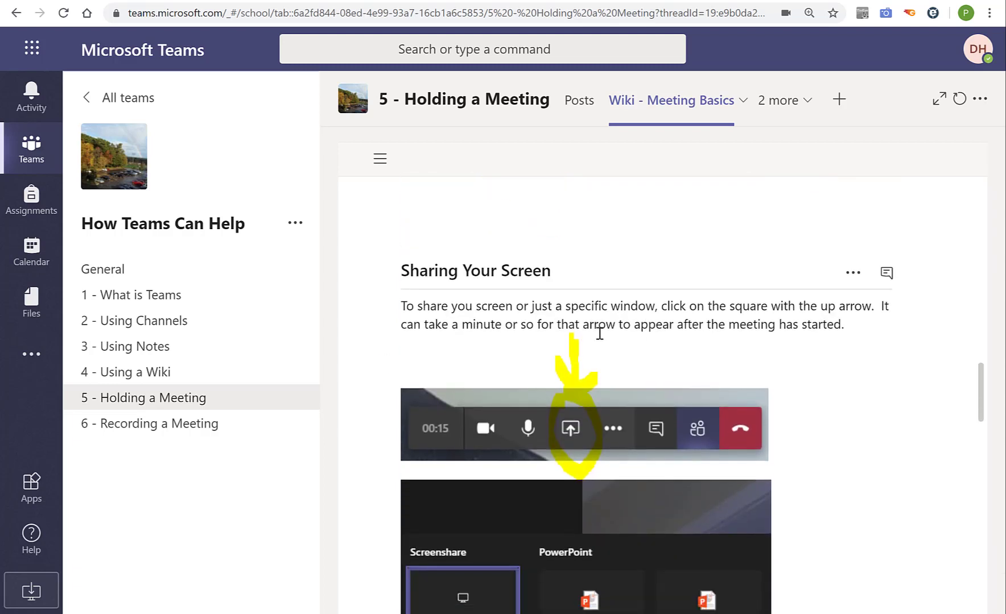
{"action": "scroll", "coordinate": [643, 381], "scroll_direction": "down", "scroll_amount": 2}
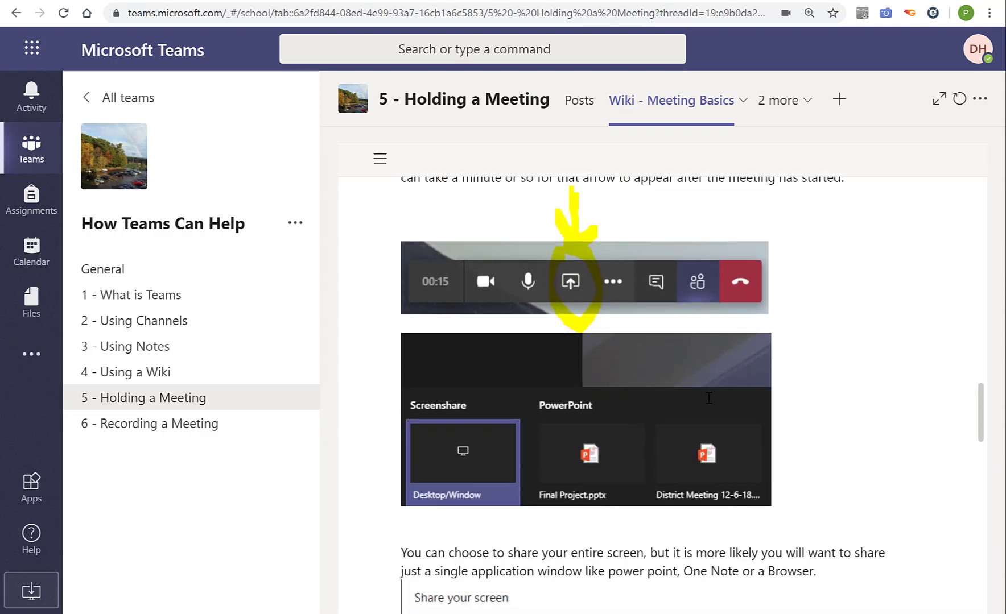
{"action": "scroll", "coordinate": [463, 454], "scroll_direction": "down", "scroll_amount": 3}
{"action": "scroll", "coordinate": [687, 438], "scroll_direction": "down", "scroll_amount": 1}
{"action": "scroll", "coordinate": [687, 438], "scroll_direction": "down", "scroll_amount": 1}
{"action": "scroll", "coordinate": [699, 381], "scroll_direction": "down", "scroll_amount": 8}
{"action": "scroll", "coordinate": [699, 381], "scroll_direction": "up", "scroll_amount": 3}
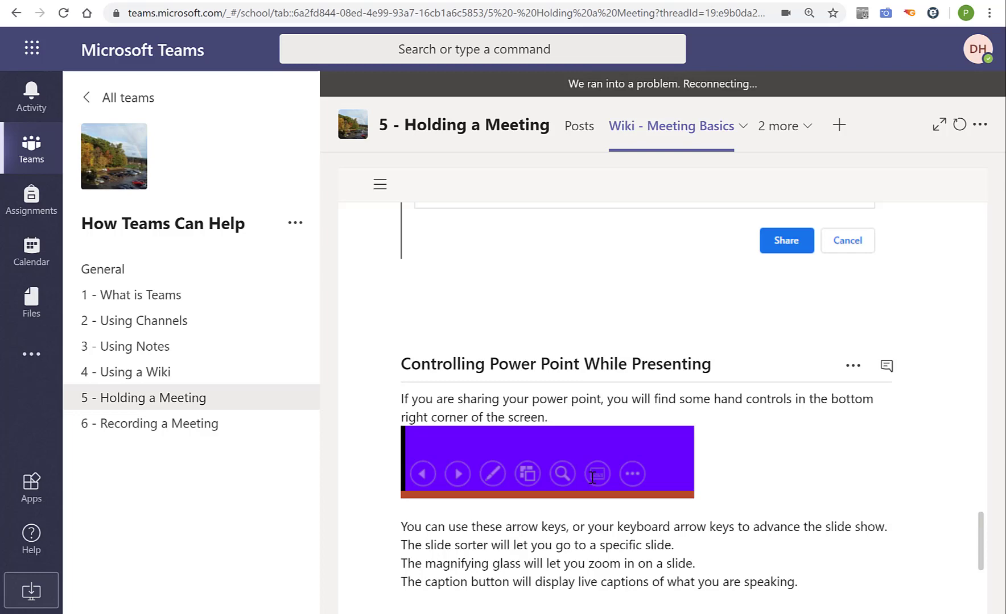
{"action": "scroll", "coordinate": [656, 459], "scroll_direction": "down", "scroll_amount": 5}
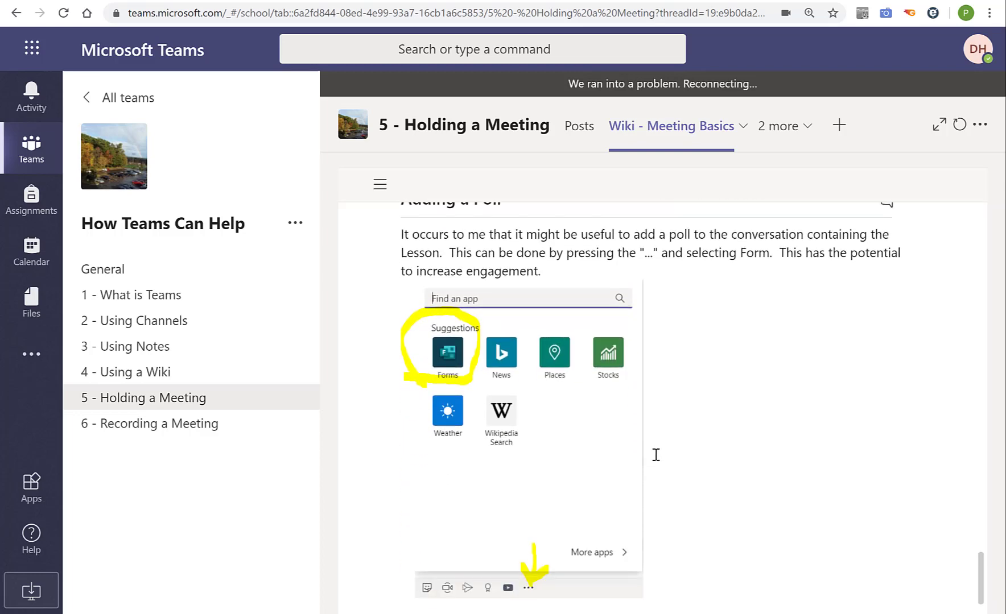
{"action": "scroll", "coordinate": [656, 455], "scroll_direction": "down", "scroll_amount": 2}
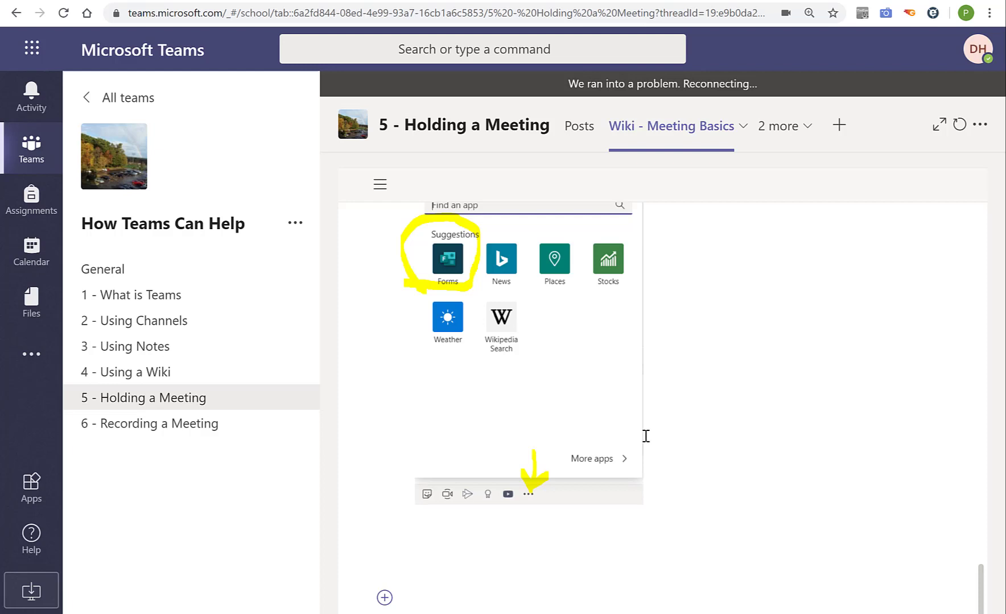
Step: Open the 6 - Recording a Meeting channel's Wiki - How to Record a Meeting tab from the overflow list
{"action": "left_click", "coordinate": [203, 428]}
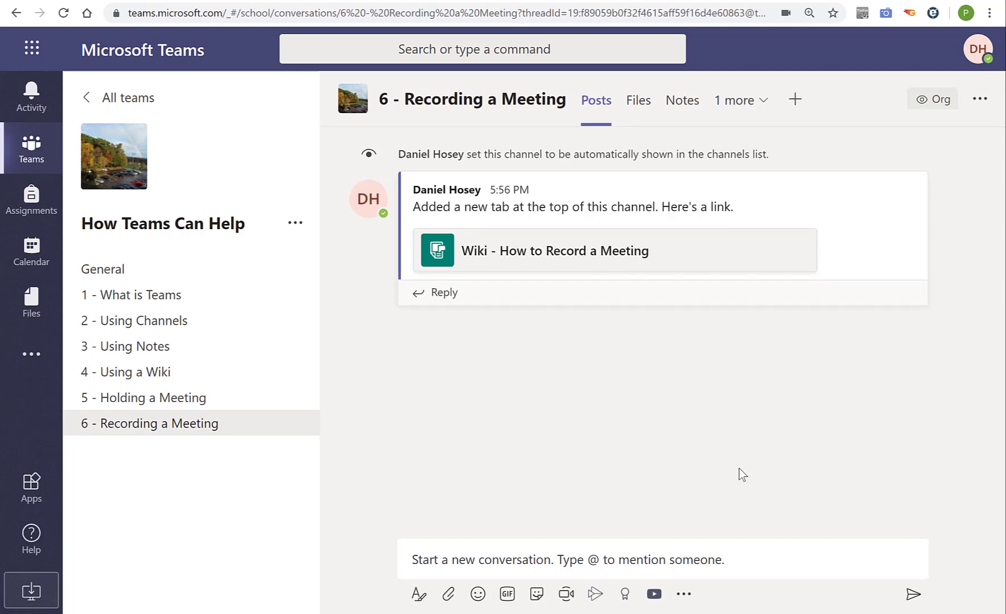
{"action": "left_click", "coordinate": [724, 103]}
{"action": "left_click", "coordinate": [732, 154]}
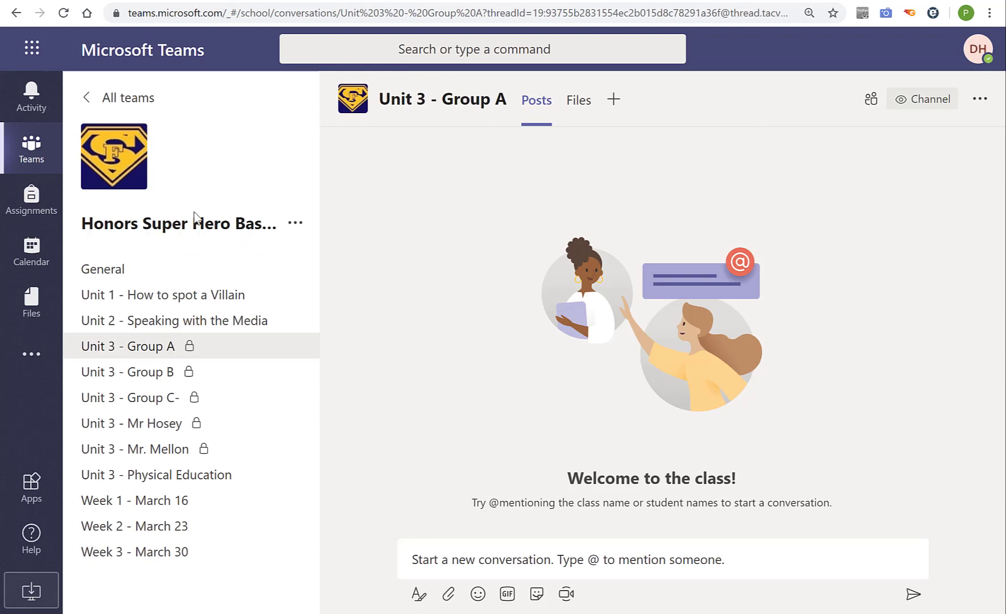
Step: Open Unit 1 - How to spot a Villain and post the message 'alright everybody'
{"action": "left_click", "coordinate": [188, 296]}
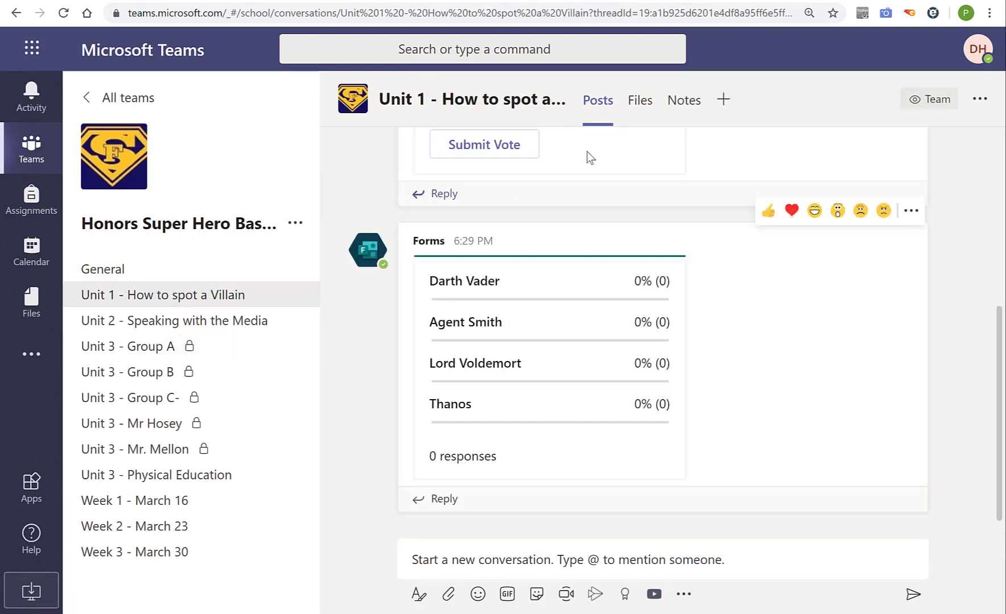
{"action": "double_click", "coordinate": [605, 107]}
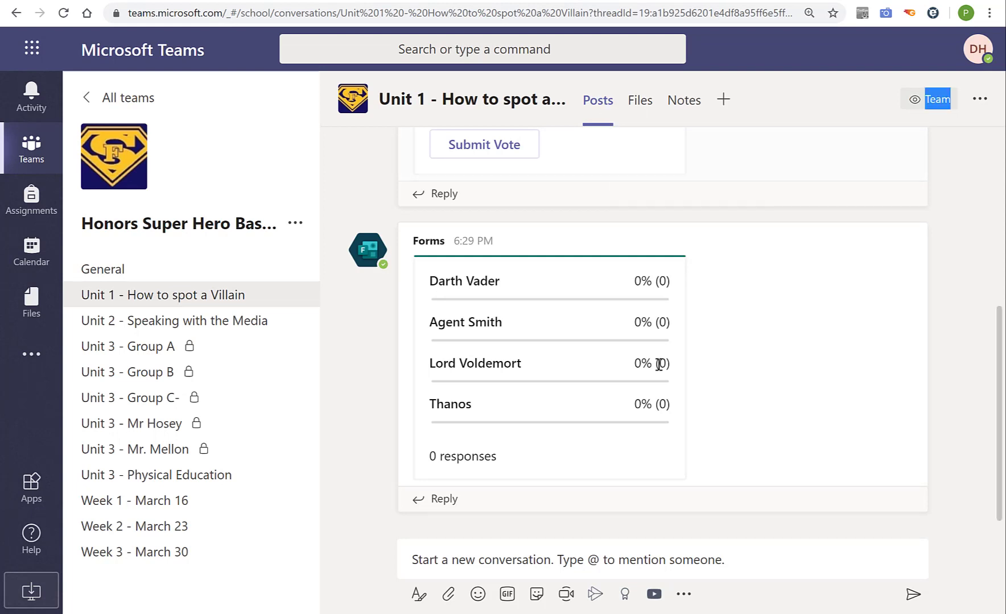
{"action": "left_click", "coordinate": [510, 564]}
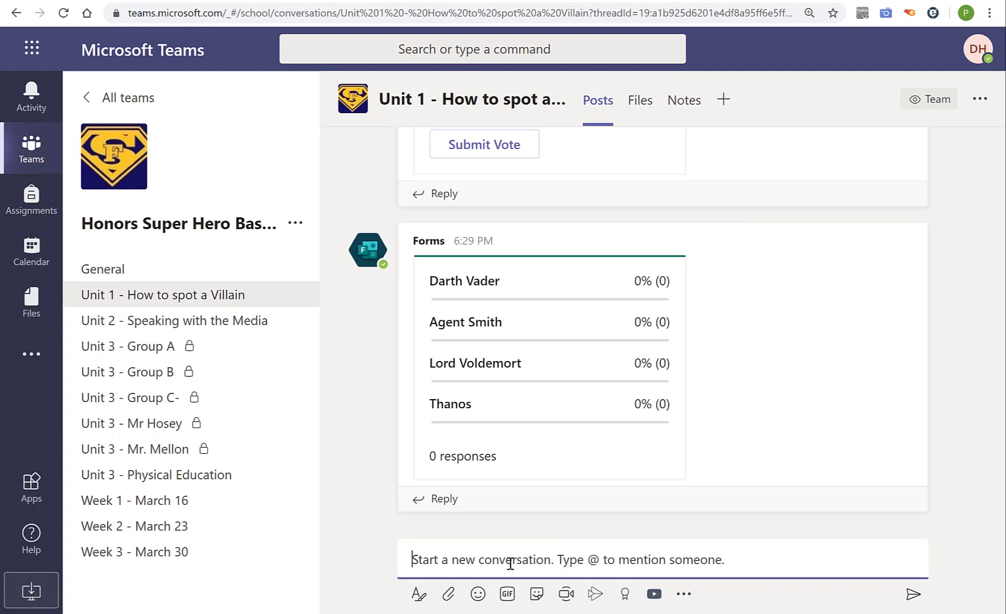
{"action": "type", "text": "alright "}
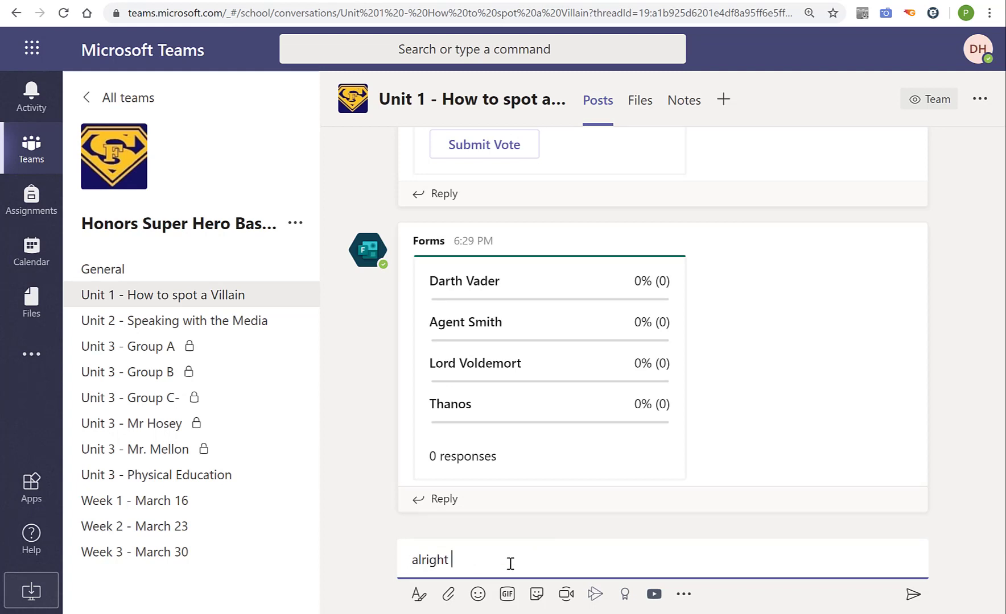
{"action": "type", "text": "everybody"}
{"action": "key", "text": "Return"}
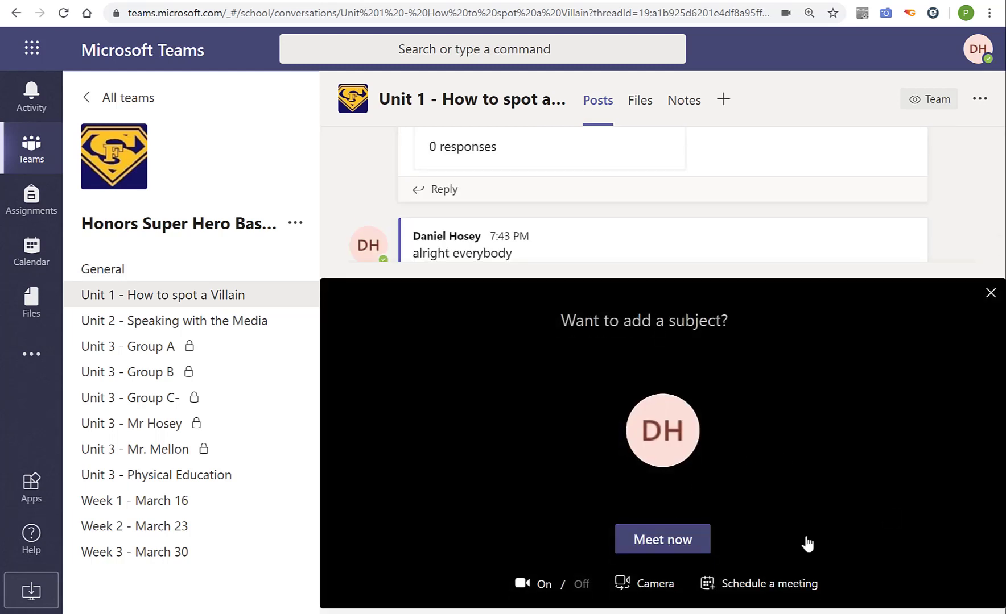
Step: Start a Meet now meeting and show the Desktop/Window, PowerPoint and Whiteboard sharing options
{"action": "key", "text": "Return"}
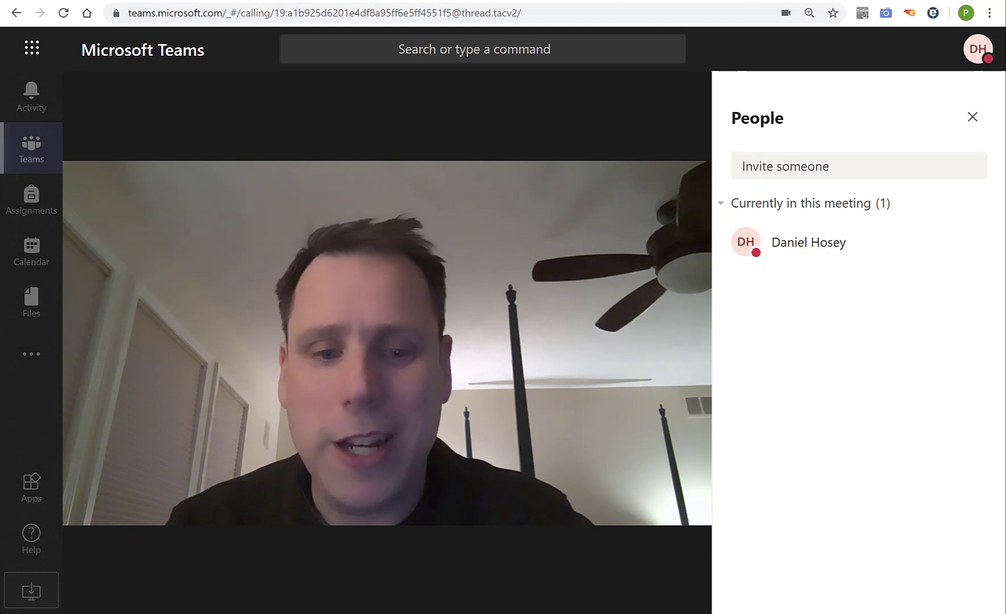
{"action": "mouse_move", "coordinate": [880, 490]}
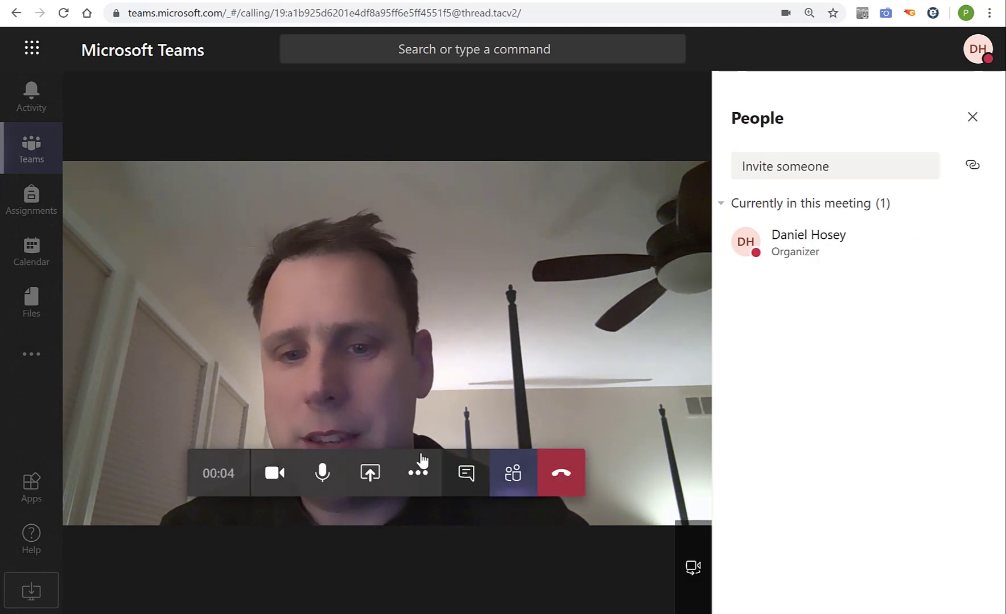
{"action": "left_click", "coordinate": [370, 474]}
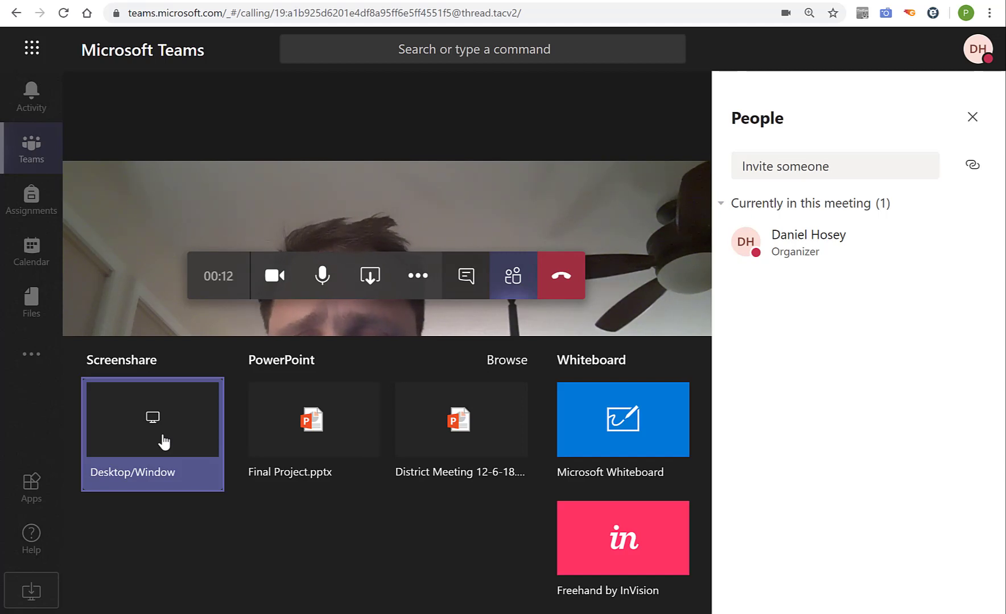
Step: Share the PowerPoint application window through Desktop/Window to show the Hosey Rocket Launch slides
{"action": "left_click", "coordinate": [163, 442]}
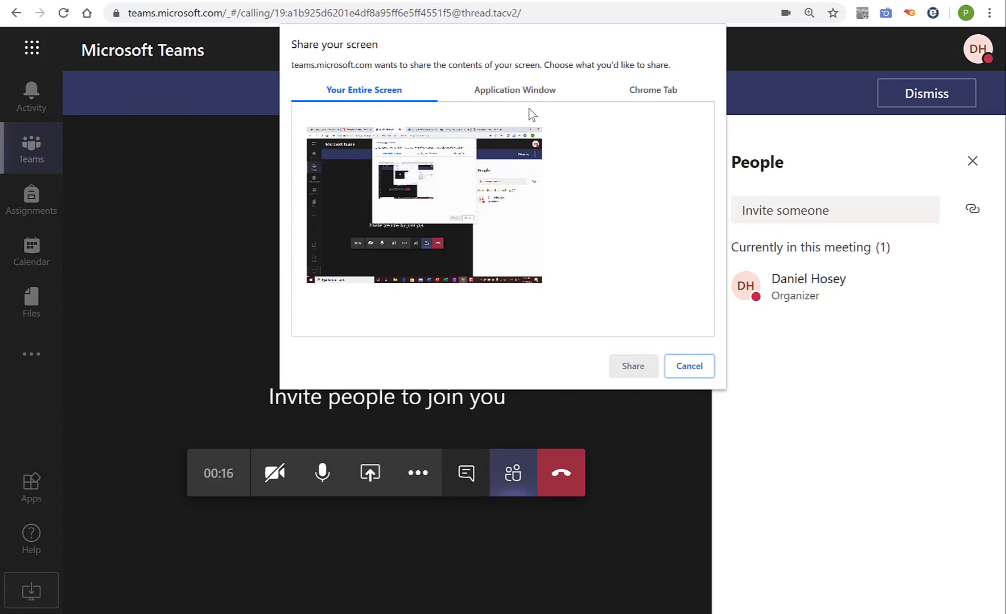
{"action": "left_click", "coordinate": [526, 91]}
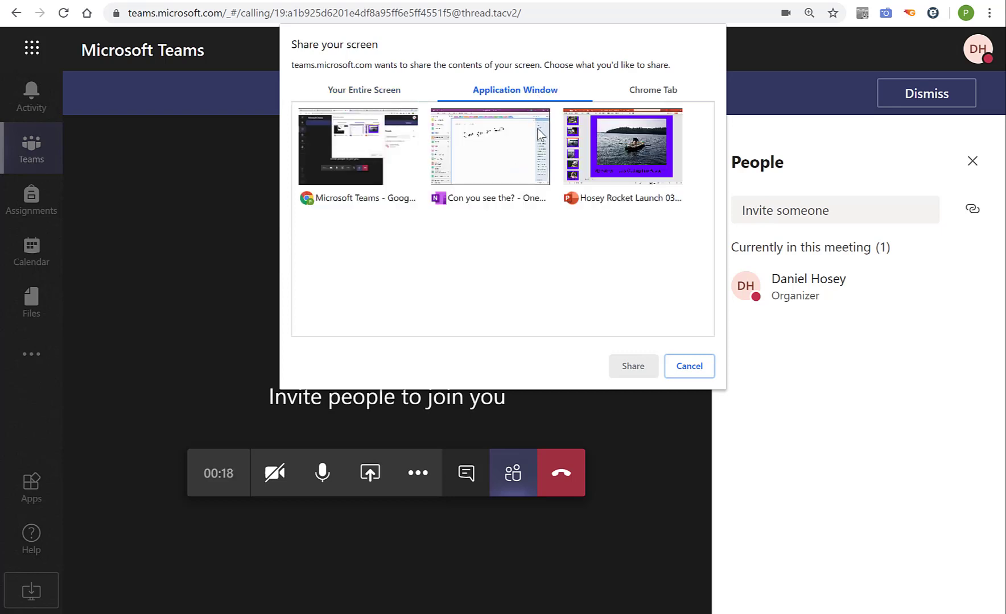
{"action": "double_click", "coordinate": [605, 145]}
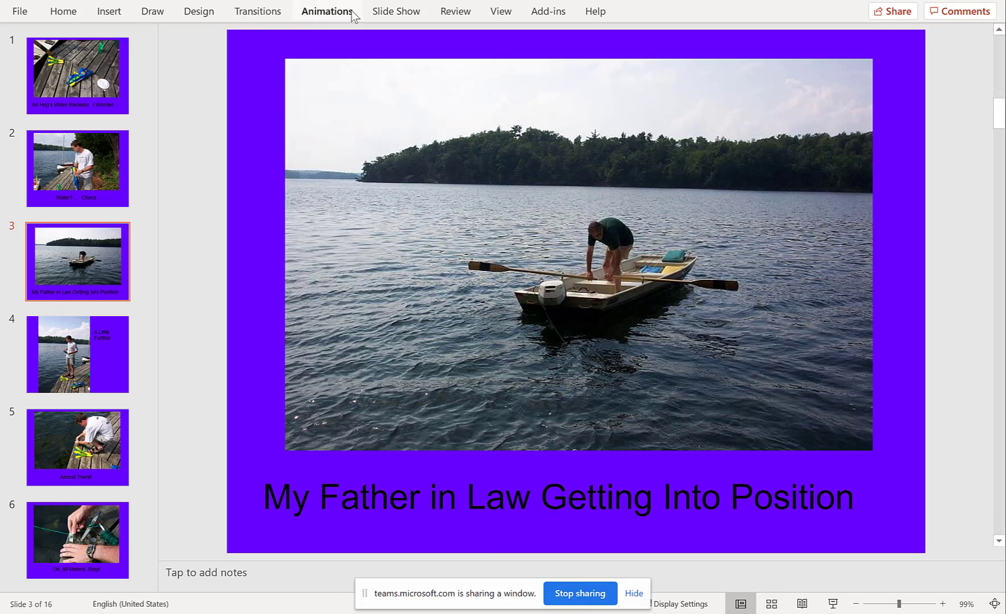
Step: Run the slide show from slide 1, "Air Hog's Water Rockets! I Wonder…"
{"action": "left_click", "coordinate": [395, 12]}
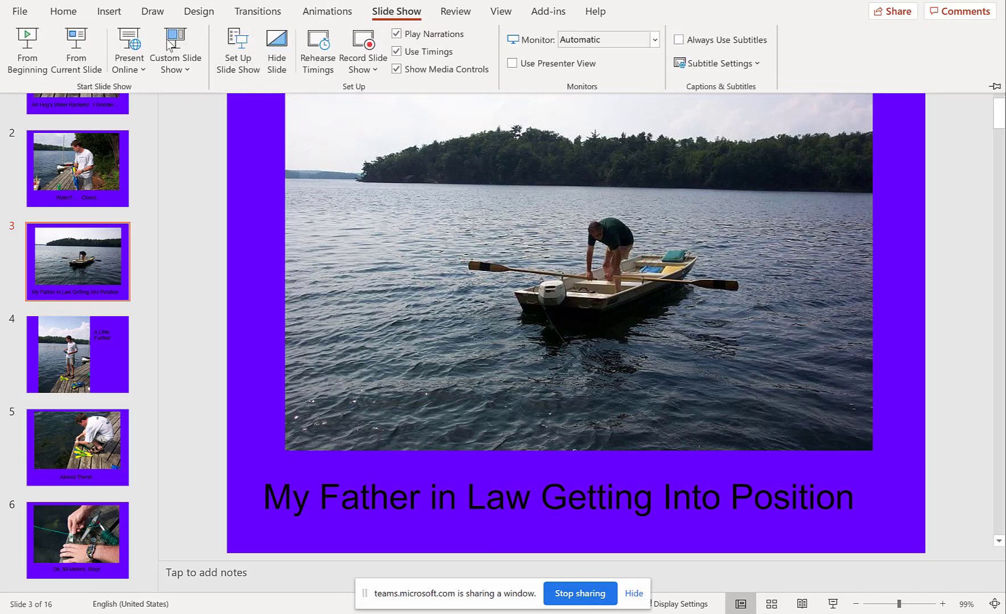
{"action": "left_click", "coordinate": [36, 45]}
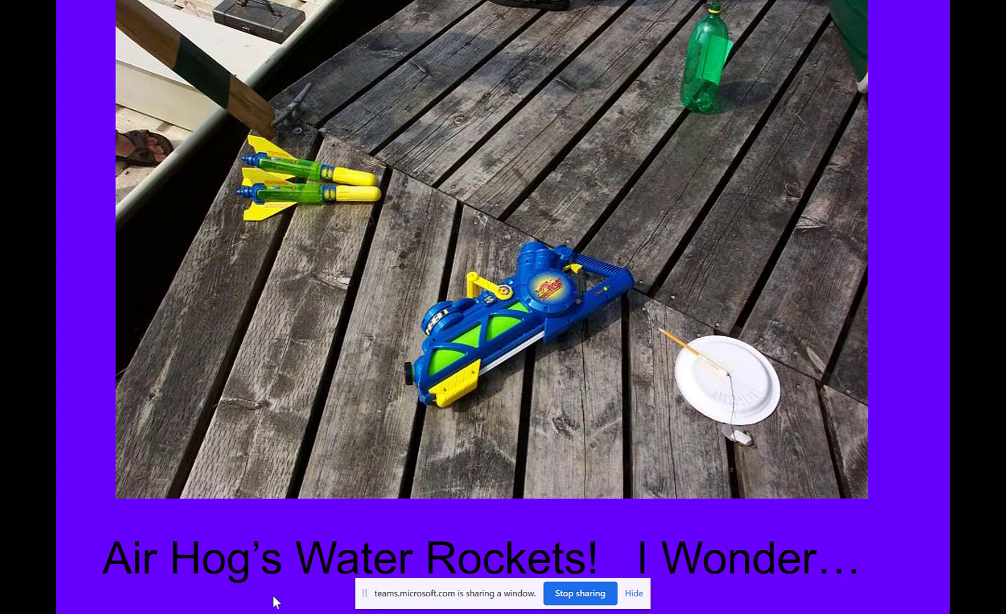
Step: Switch from laser pointer to pen, circle the blue rocket launcher in red, then return to editing
{"action": "left_click", "coordinate": [54, 594]}
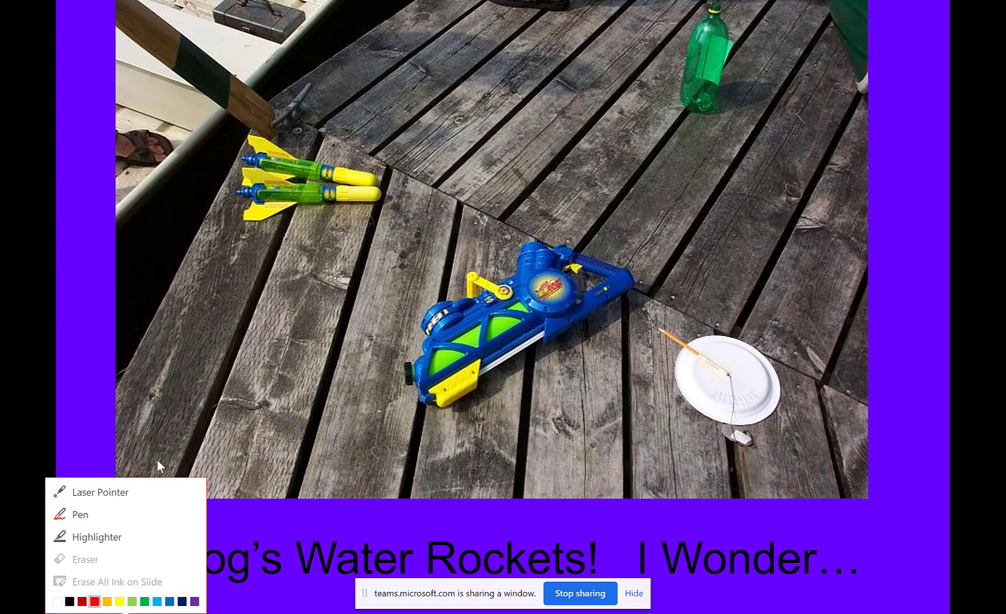
{"action": "left_click", "coordinate": [126, 489]}
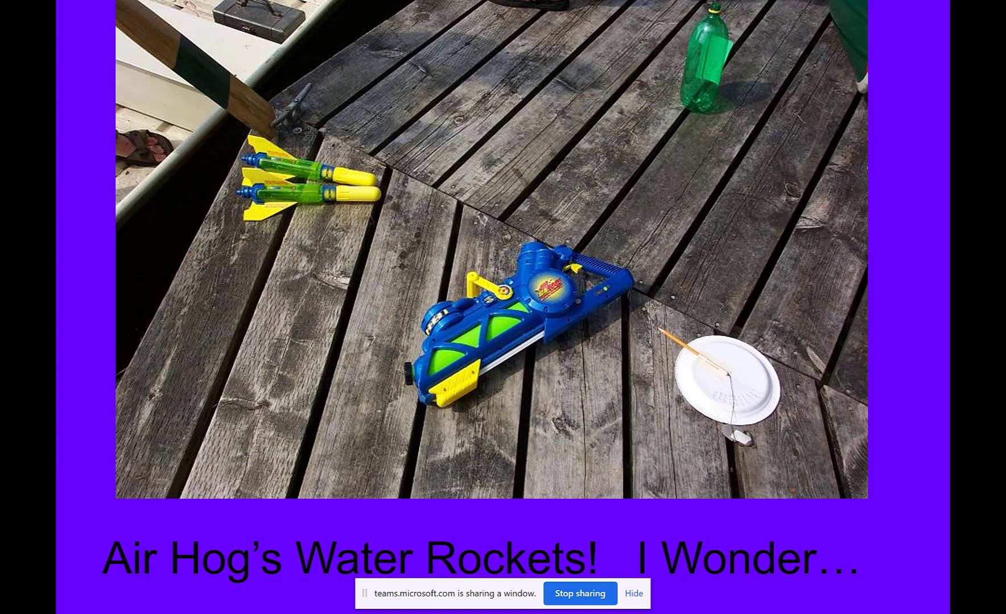
{"action": "left_click", "coordinate": [54, 595]}
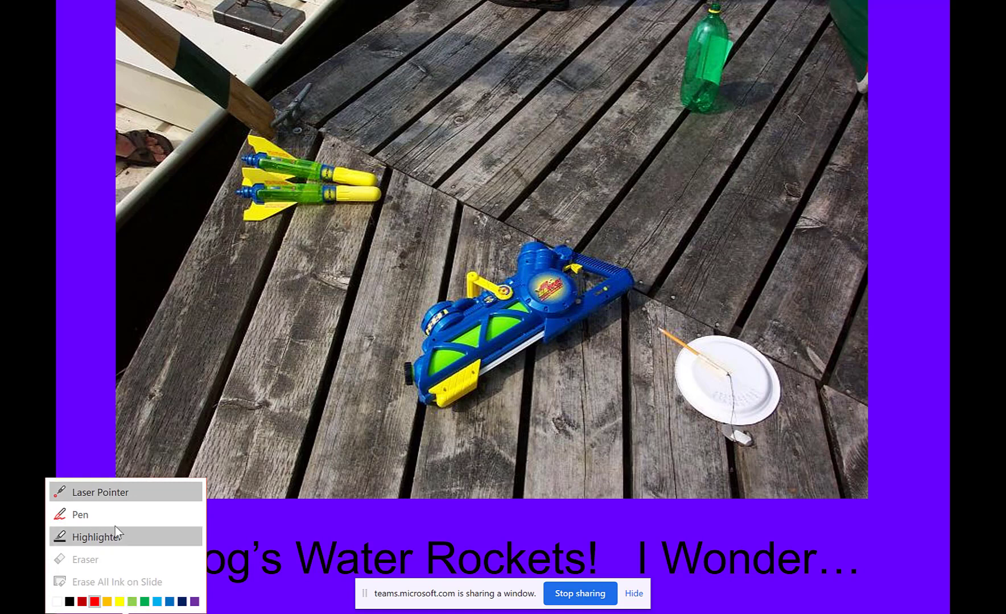
{"action": "left_click", "coordinate": [126, 490]}
{"action": "mouse_move", "coordinate": [535, 232]}
{"action": "left_mouse_down"}
{"action": "mouse_move", "coordinate": [455, 310]}
{"action": "mouse_move", "coordinate": [484, 398]}
{"action": "mouse_move", "coordinate": [549, 239]}
{"action": "mouse_move", "coordinate": [494, 242]}
{"action": "left_mouse_up"}
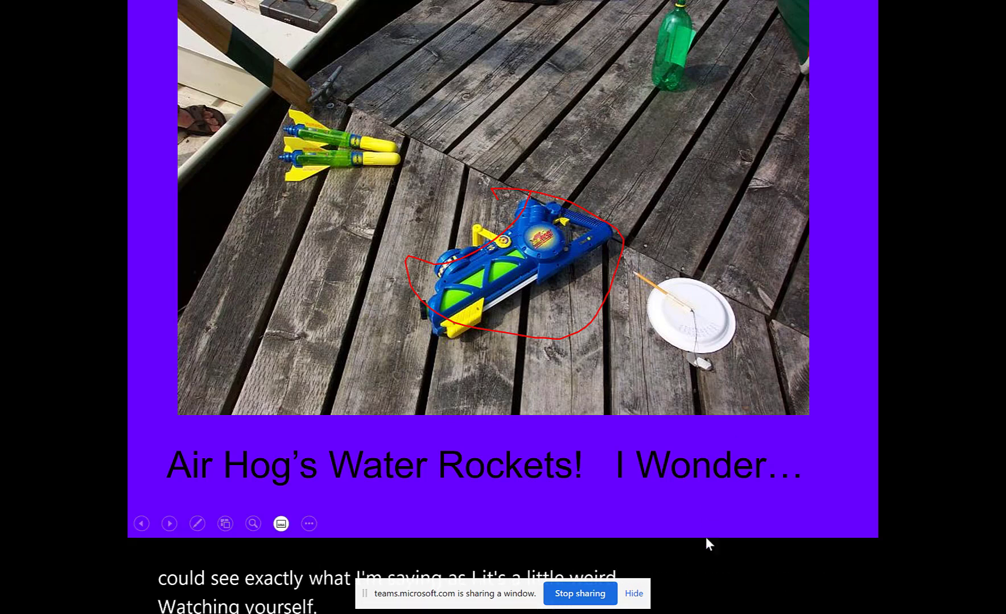
{"action": "key", "text": "alt+Tab"}
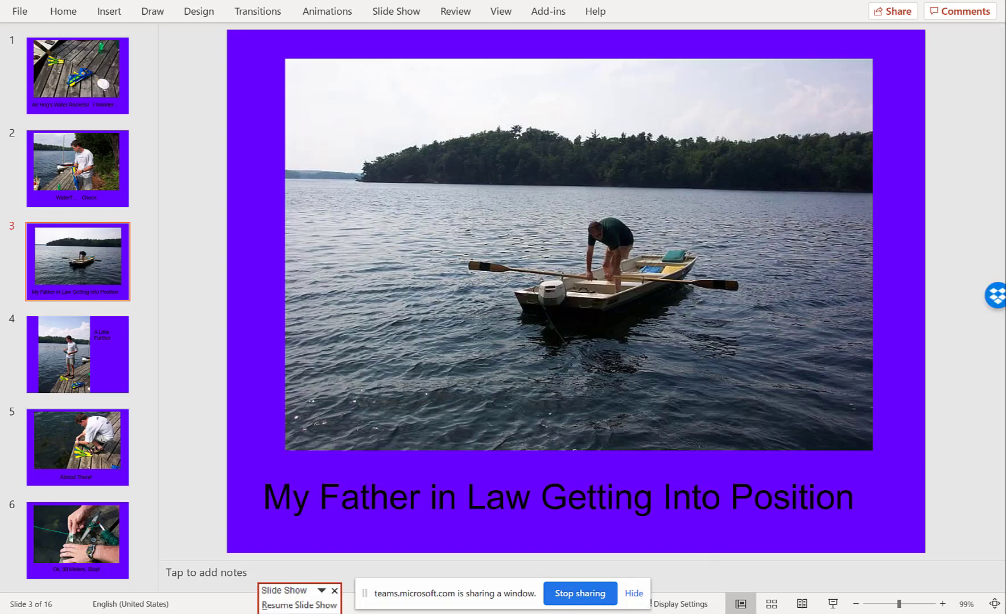
Step: Return to Teams and open the 1 - What is Teams notes page
{"action": "key", "text": "alt+Tab"}
{"action": "key", "text": "alt+Tab"}
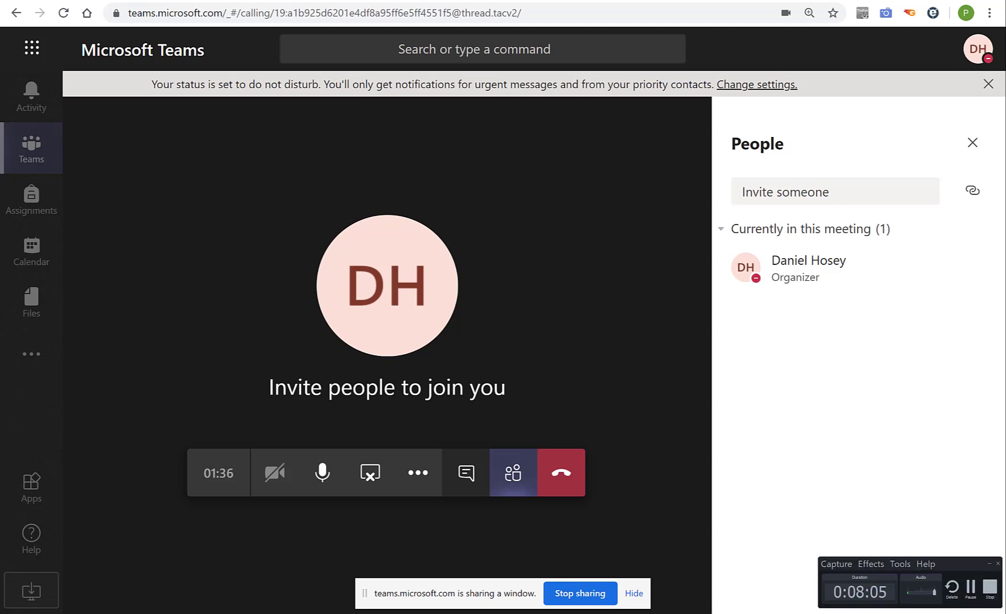
{"action": "left_click", "coordinate": [970, 591]}
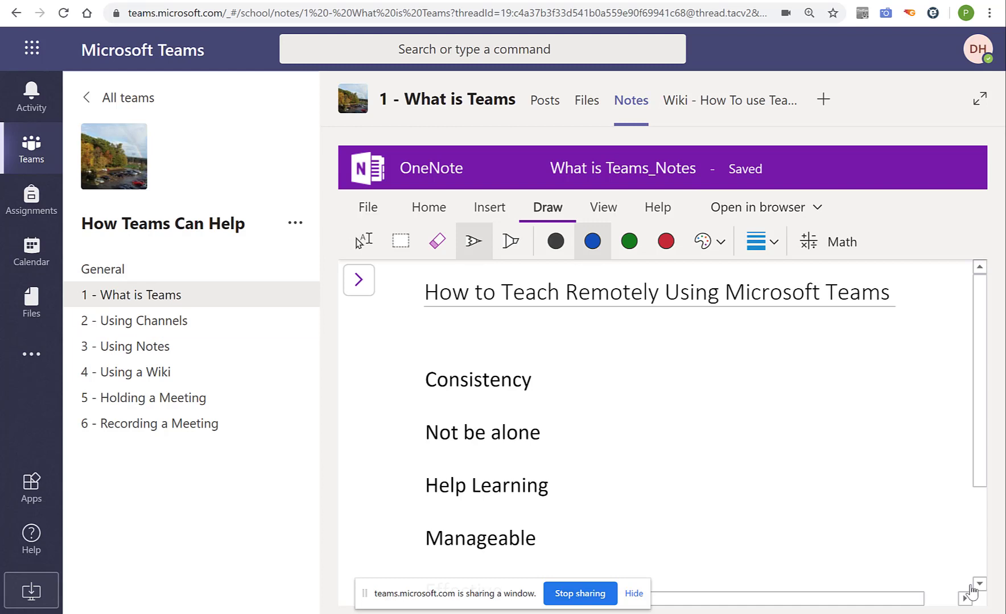
Step: Draw a blue boat with mast and a smiling stick figure, then open 3 - Using Notes
{"action": "mouse_move", "coordinate": [613, 366]}
{"action": "left_mouse_down"}
{"action": "mouse_move", "coordinate": [637, 454]}
{"action": "mouse_move", "coordinate": [744, 458]}
{"action": "mouse_move", "coordinate": [843, 399]}
{"action": "left_mouse_up"}
{"action": "mouse_move", "coordinate": [752, 457]}
{"action": "left_mouse_down"}
{"action": "mouse_move", "coordinate": [756, 384]}
{"action": "mouse_move", "coordinate": [788, 382]}
{"action": "mouse_move", "coordinate": [784, 333]}
{"action": "mouse_move", "coordinate": [734, 334]}
{"action": "mouse_move", "coordinate": [730, 380]}
{"action": "left_mouse_up"}
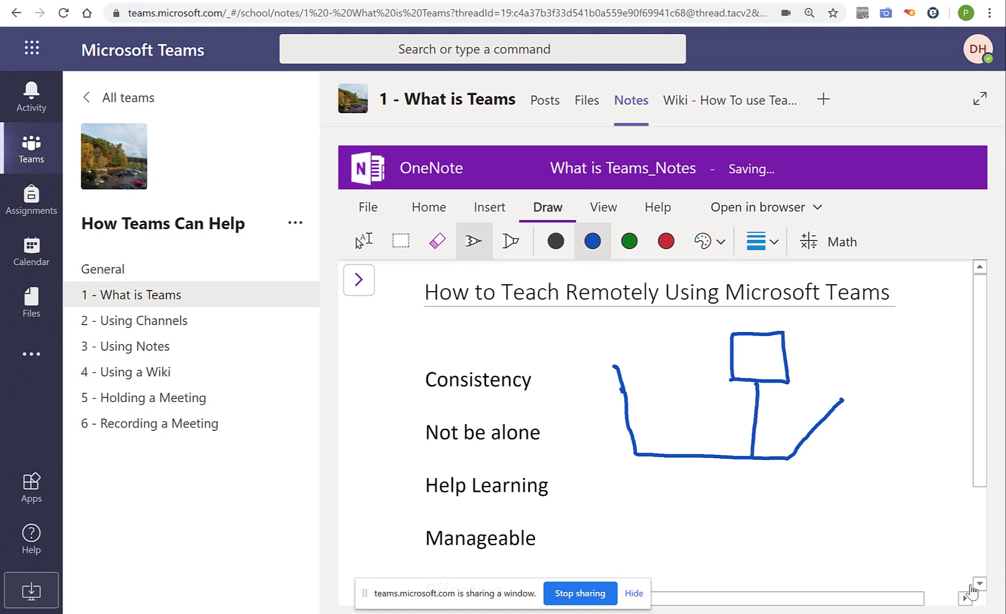
{"action": "mouse_move", "coordinate": [681, 349]}
{"action": "left_mouse_down"}
{"action": "mouse_move", "coordinate": [660, 373]}
{"action": "mouse_move", "coordinate": [690, 353]}
{"action": "mouse_move", "coordinate": [690, 416]}
{"action": "mouse_move", "coordinate": [716, 422]}
{"action": "left_mouse_up"}
{"action": "left_click", "coordinate": [675, 366]}
{"action": "left_click", "coordinate": [691, 364]}
{"action": "left_click_drag", "start_coordinate": [689, 415], "coordinate": [674, 452]}
{"action": "left_click_drag", "start_coordinate": [693, 431], "coordinate": [705, 448]}
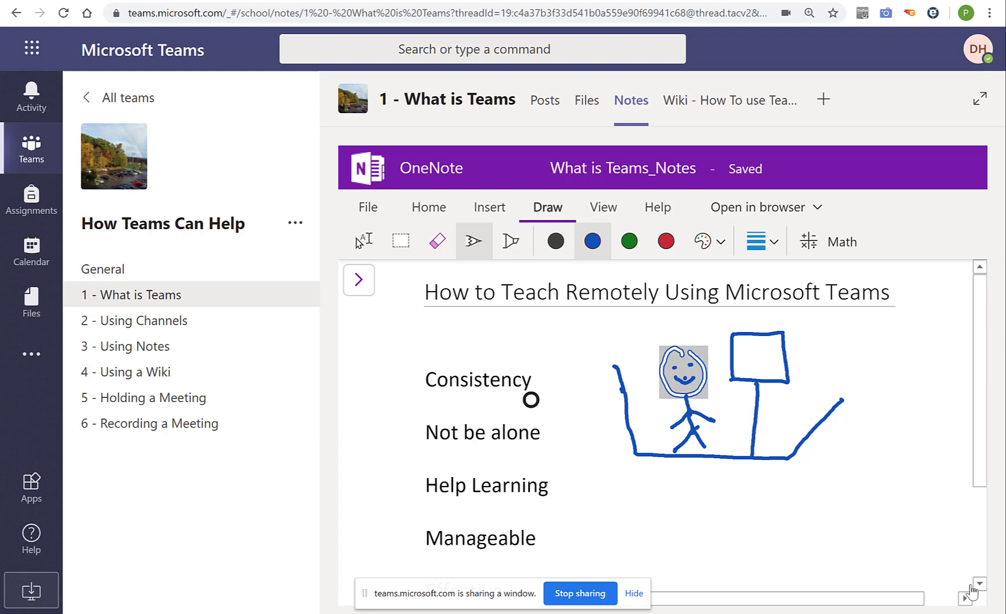
{"action": "left_click", "coordinate": [135, 347]}
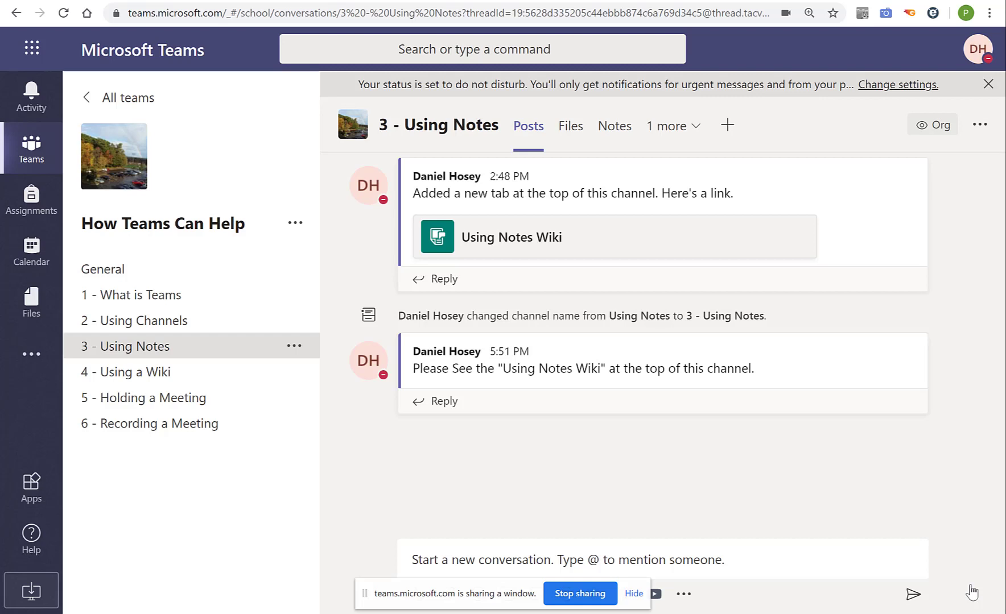
Step: Open the Wiki - How to Use Wiki tab in 4 - Using a Wiki and scroll through it
{"action": "key", "text": "Down"}
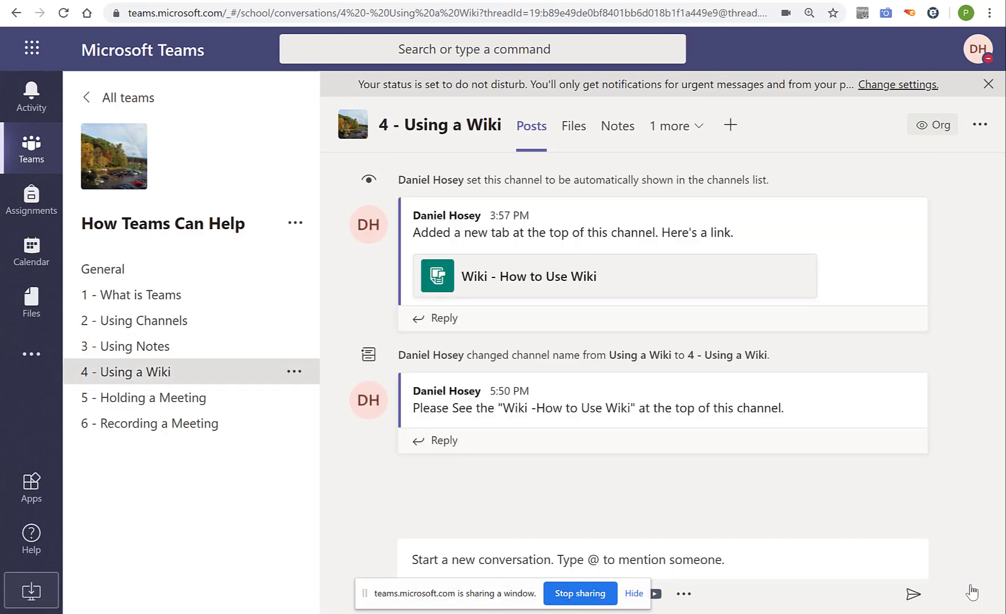
{"action": "key", "text": "Return"}
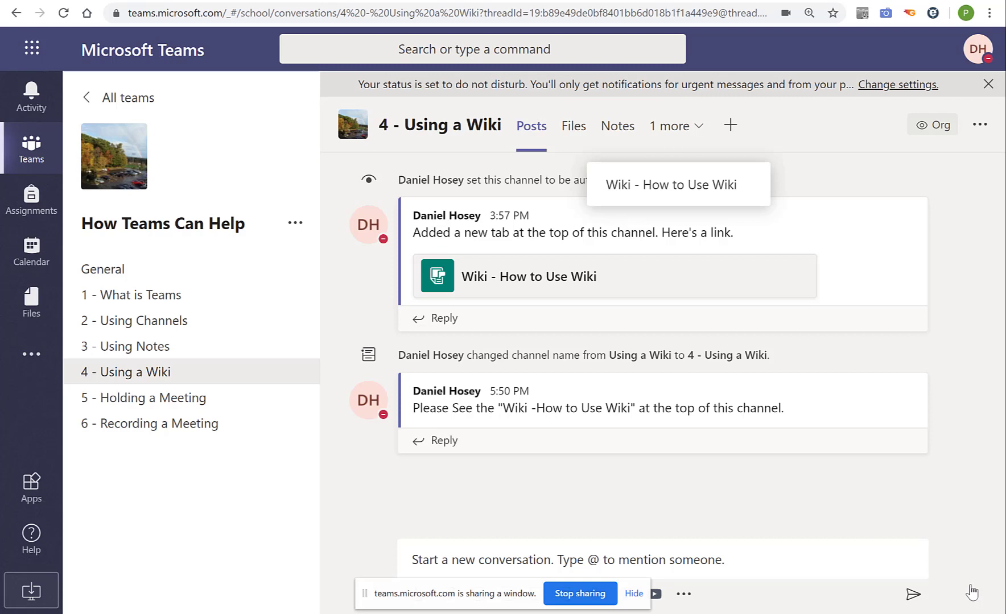
{"action": "key", "text": "Return"}
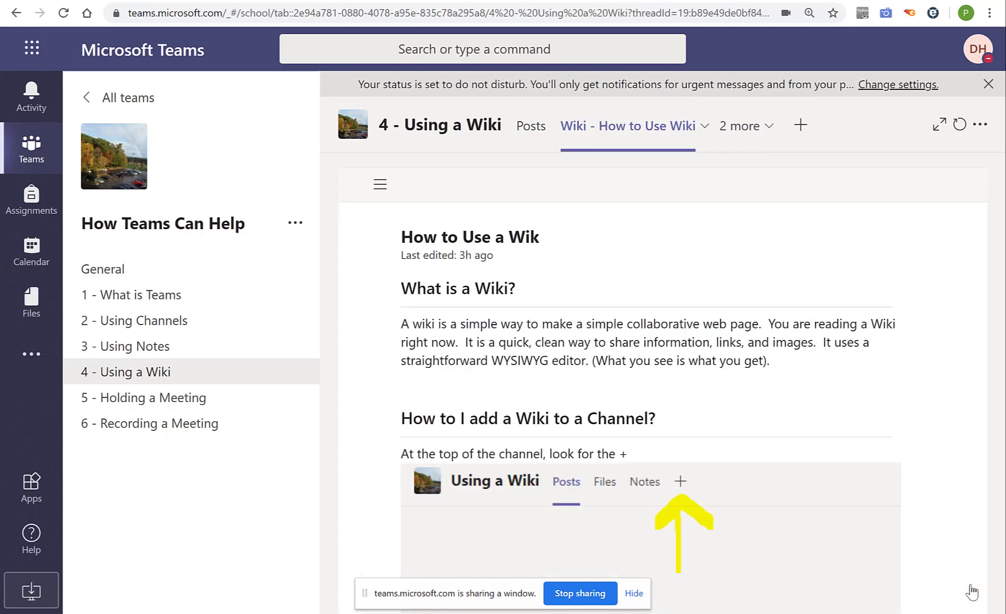
{"action": "scroll", "coordinate": [971, 593], "scroll_direction": "down", "scroll_amount": 6}
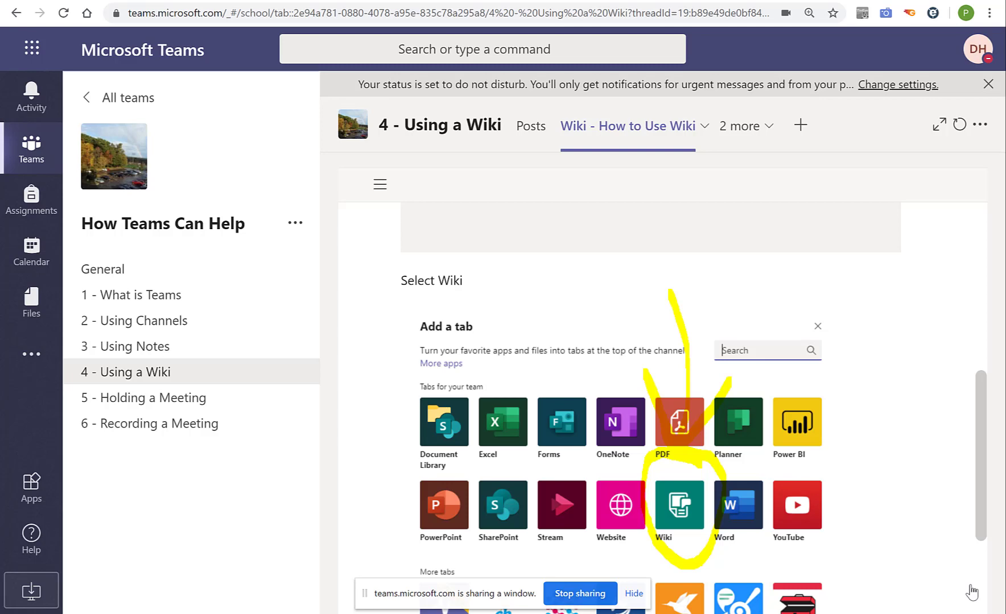
{"action": "scroll", "coordinate": [972, 593], "scroll_direction": "up", "scroll_amount": 9}
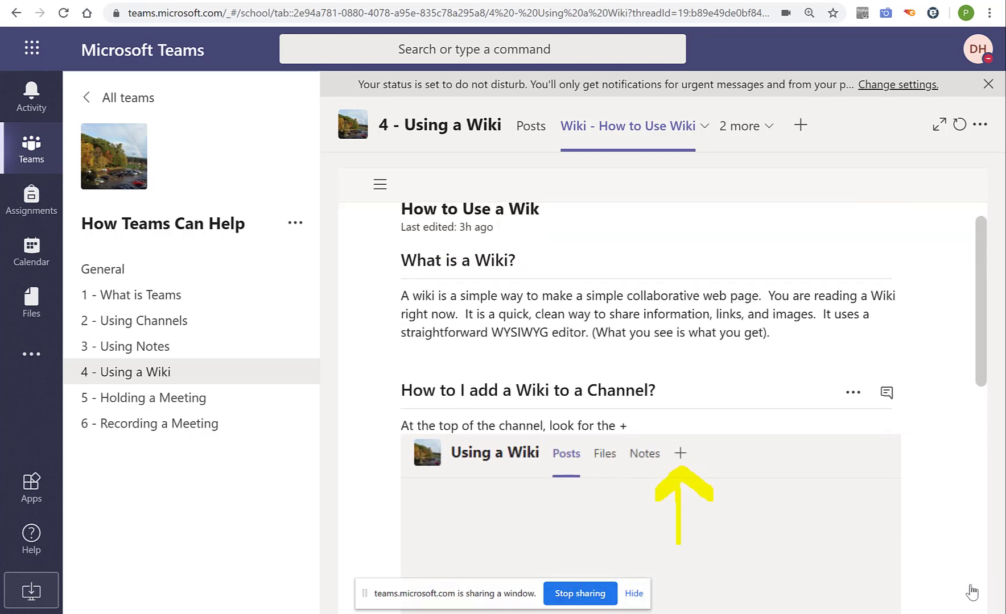